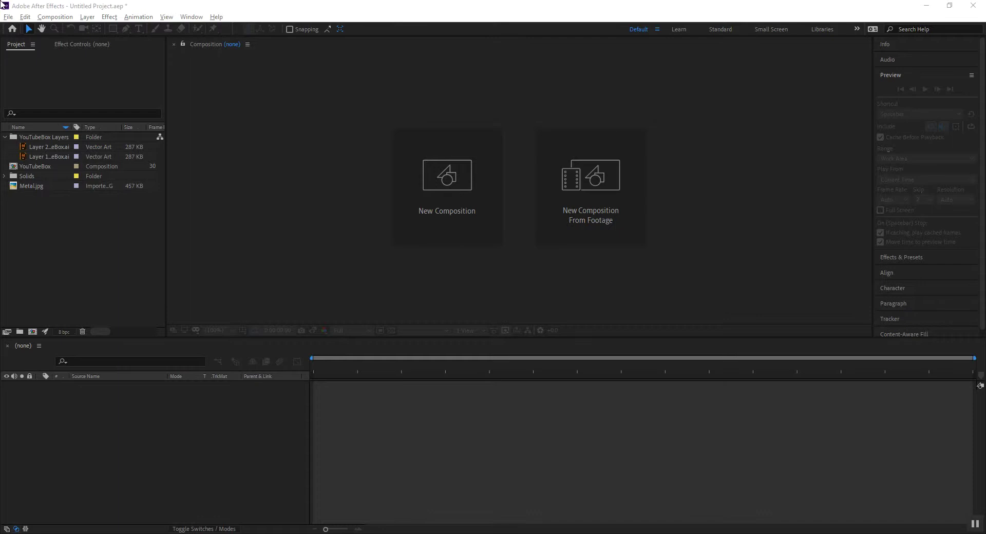
- Create a 1280×720 Comp 1 and drag Layer 1/YouTubeBox.ai from the Project panel into its timeline
click(452, 184)
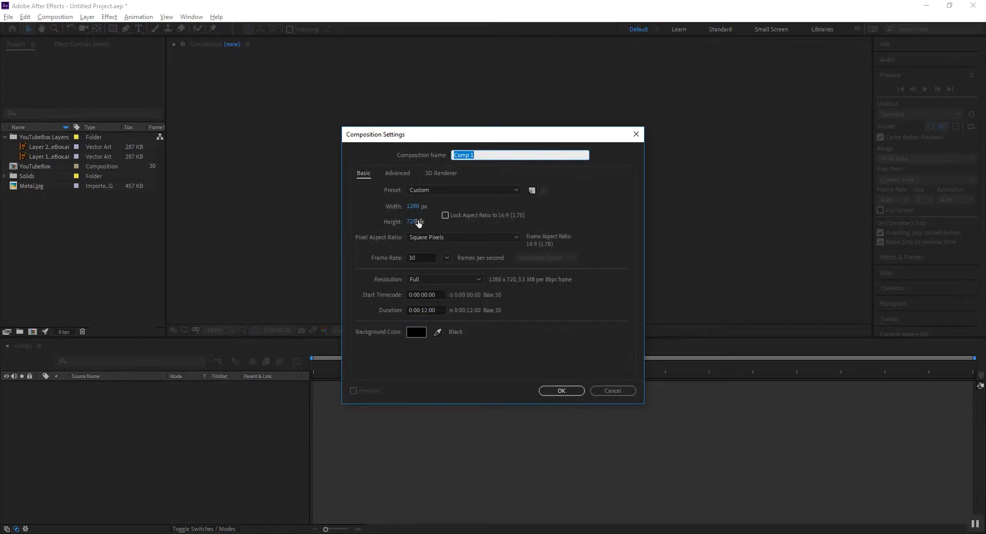
click(565, 392)
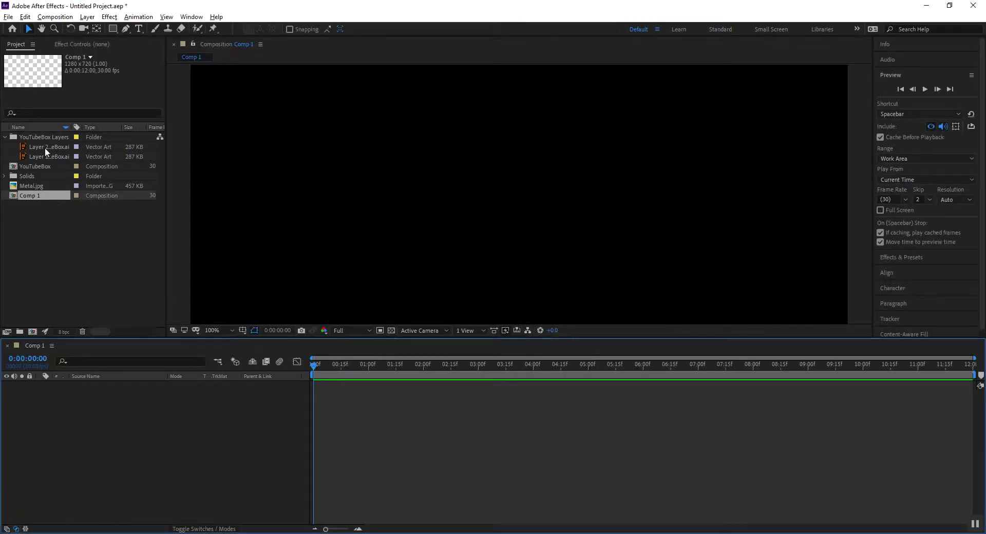
click(44, 146)
click(41, 156)
drag(26, 155, 74, 431)
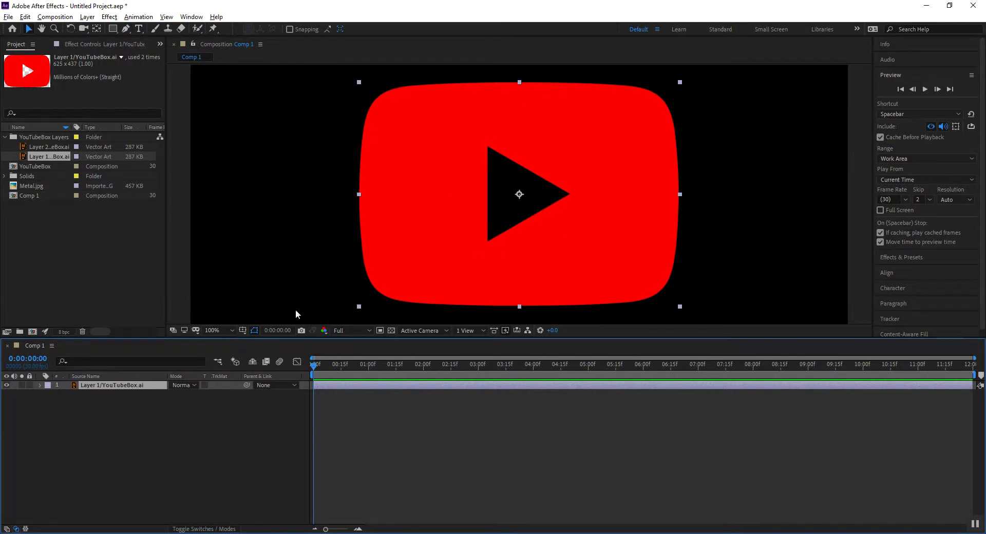
- Convert the YouTubeBox.ai layer with Create Shapes from Vector Layer
right_click(99, 385)
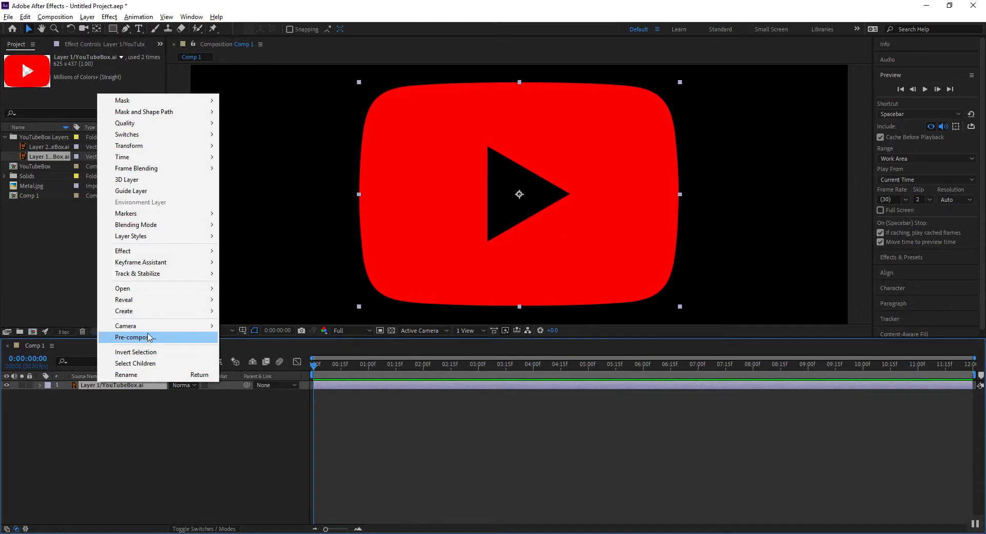
mouse_move(156, 314)
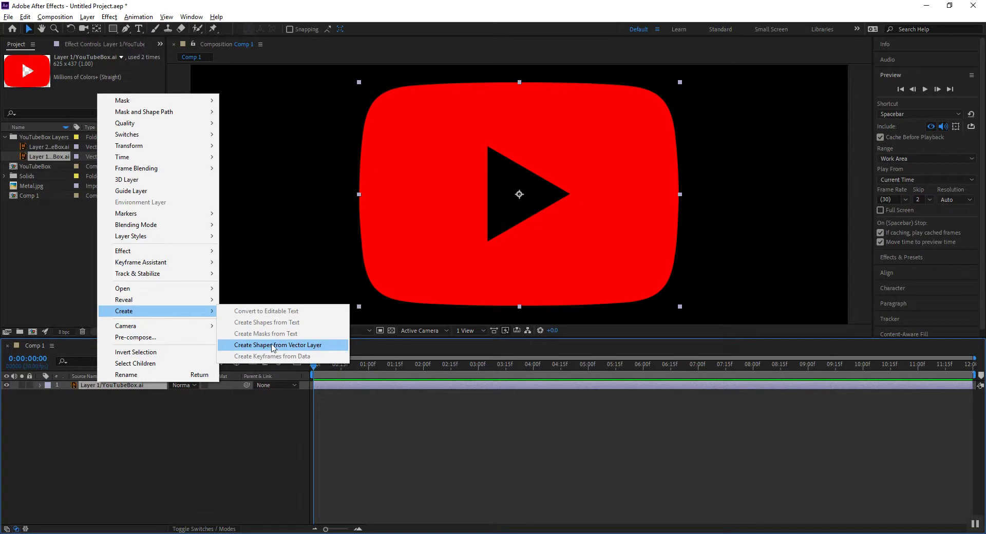
click(273, 345)
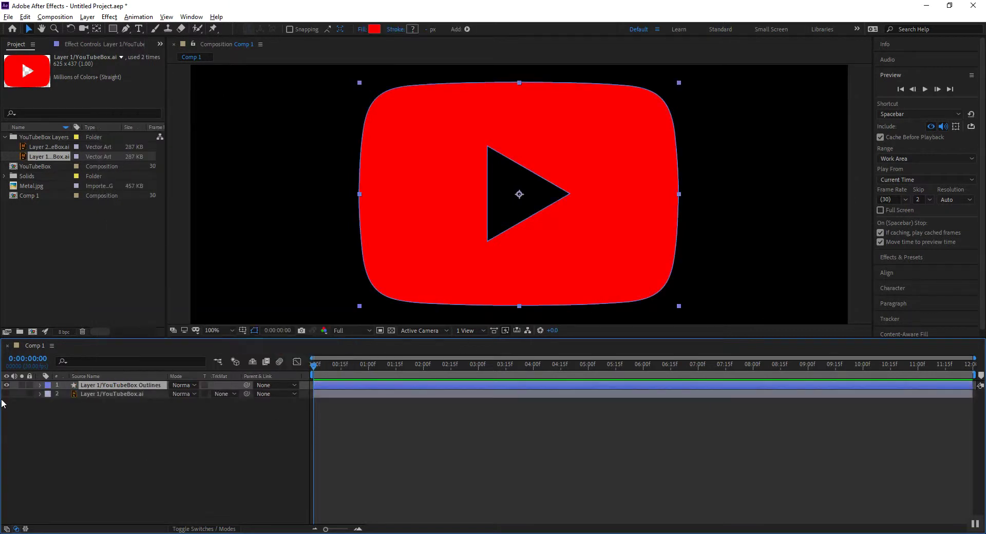
- Delete the original YouTubeBox.ai layer, keeping only the YouTubeBox Outlines shape layer
click(134, 394)
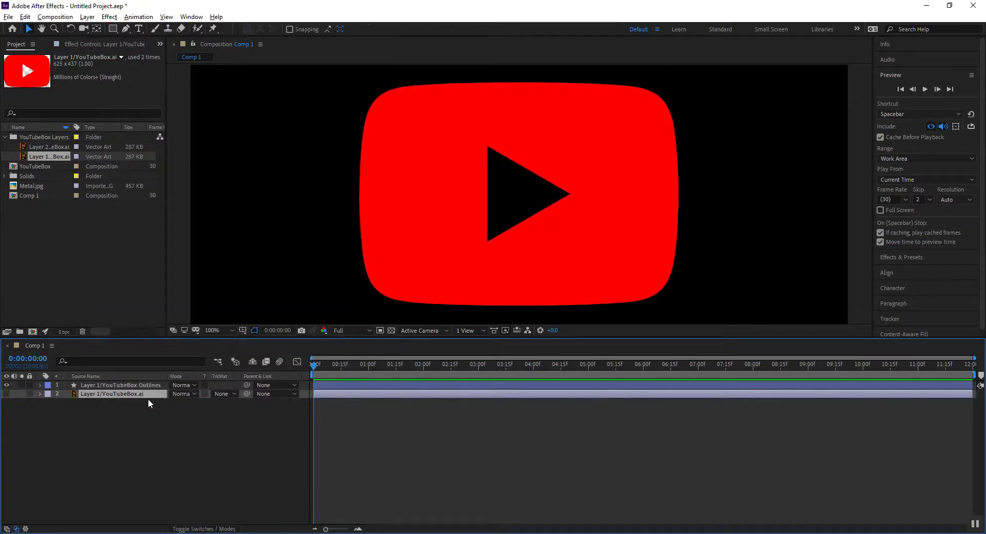
key(Delete)
click(151, 385)
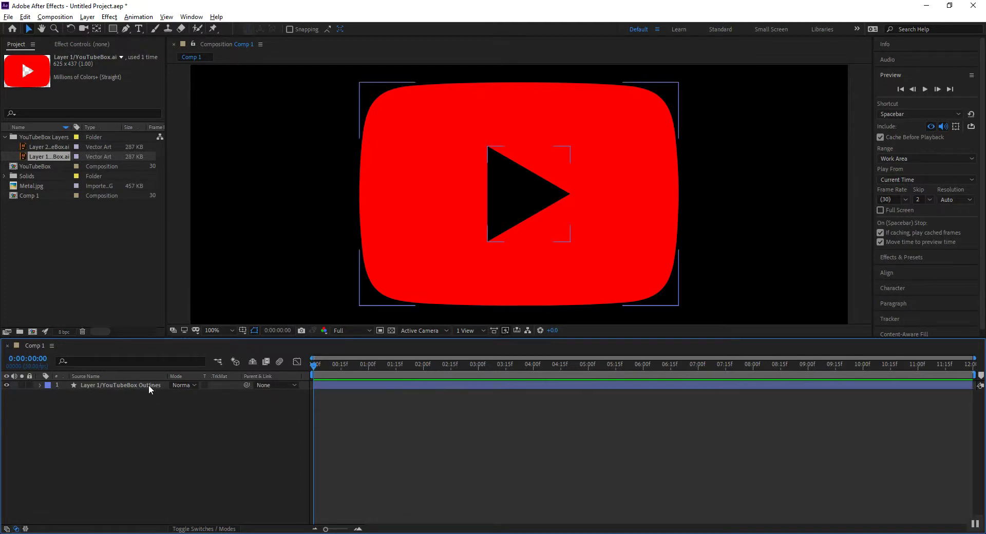
click(149, 384)
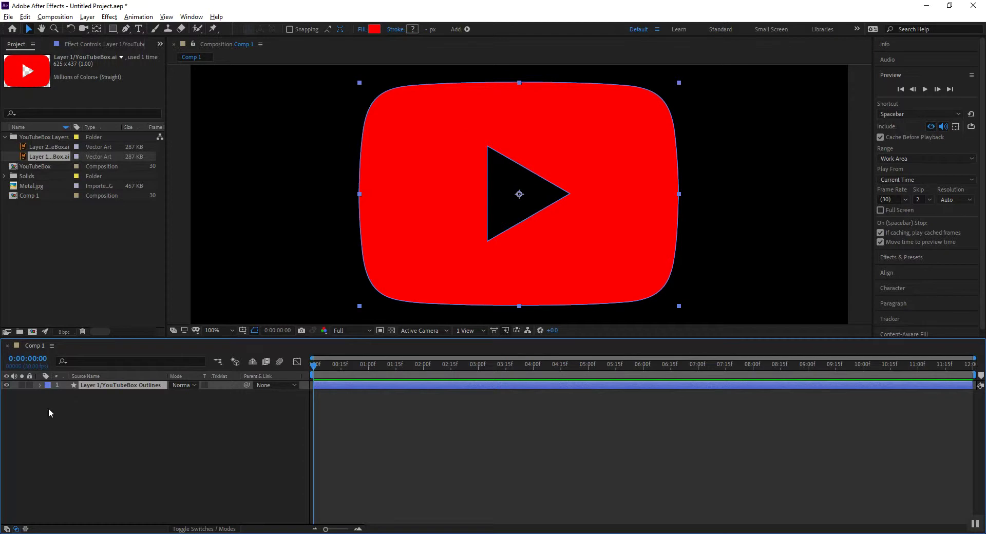
click(39, 385)
click(40, 386)
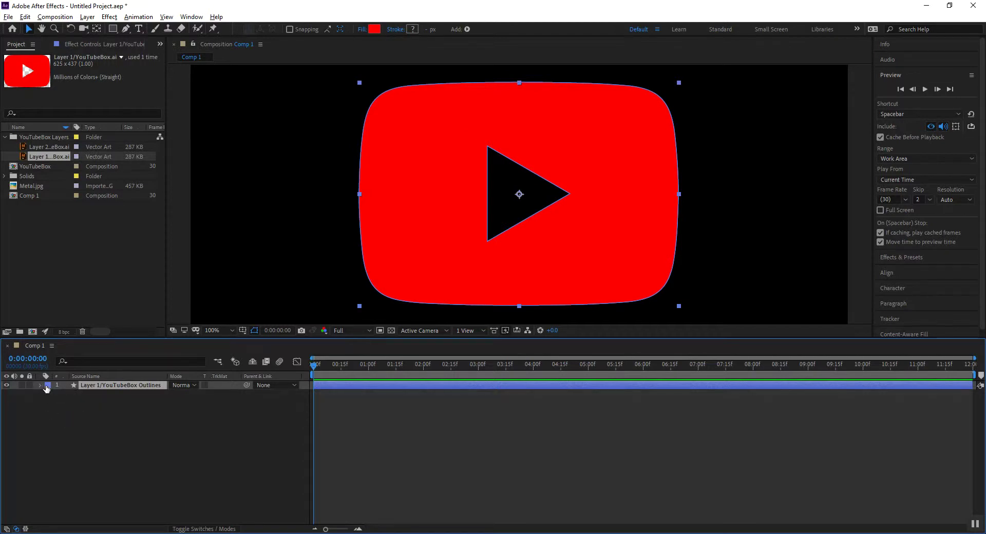
- Turn on the 3D Layer switch for the YouTubeBox Outlines layer
key(F4)
click(227, 384)
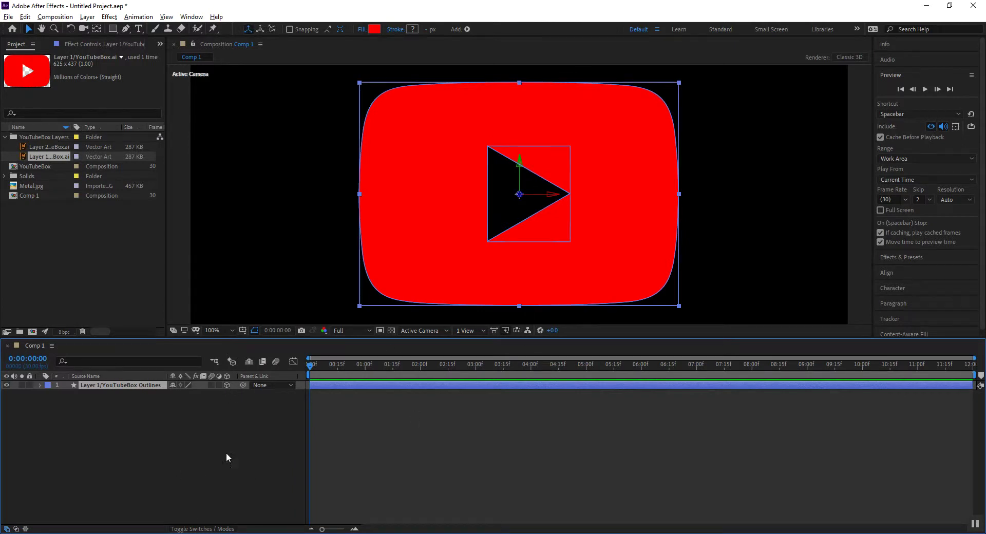
click(41, 384)
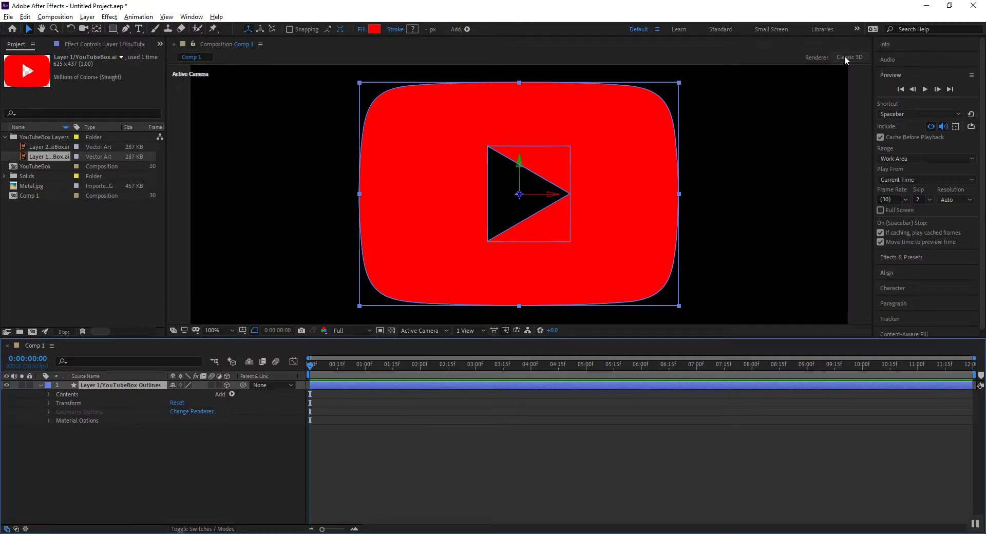
- Set the composition's 3D renderer to Ray-traced 3D
click(197, 411)
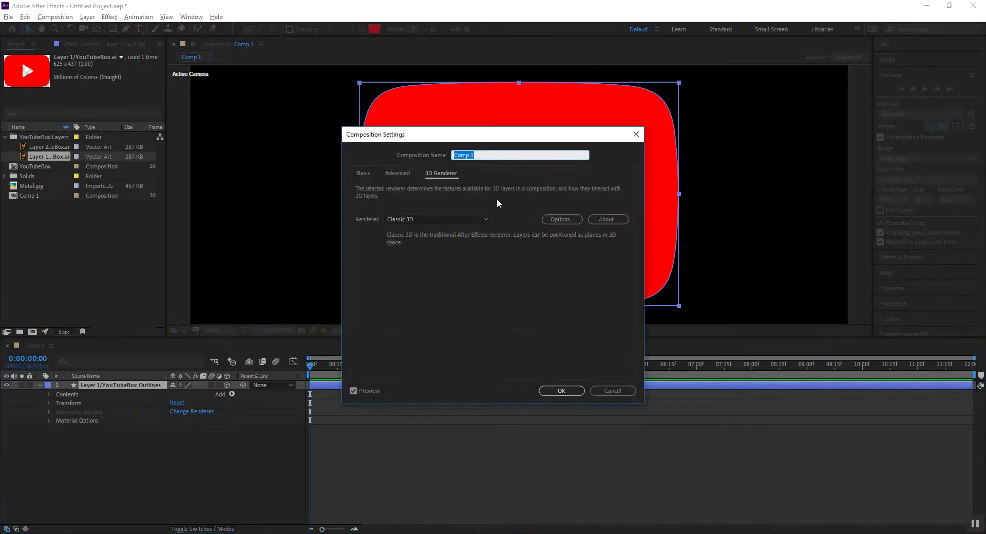
click(417, 218)
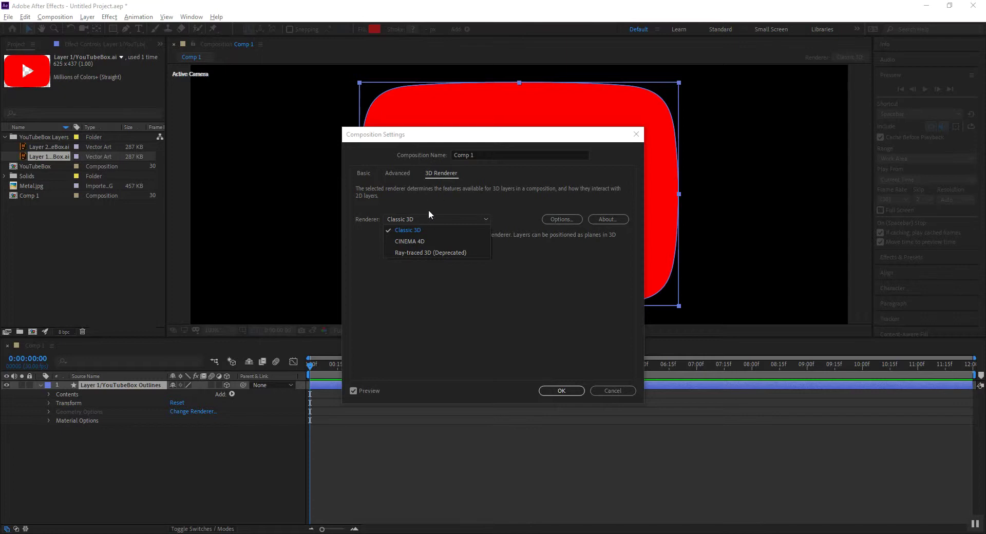
click(427, 252)
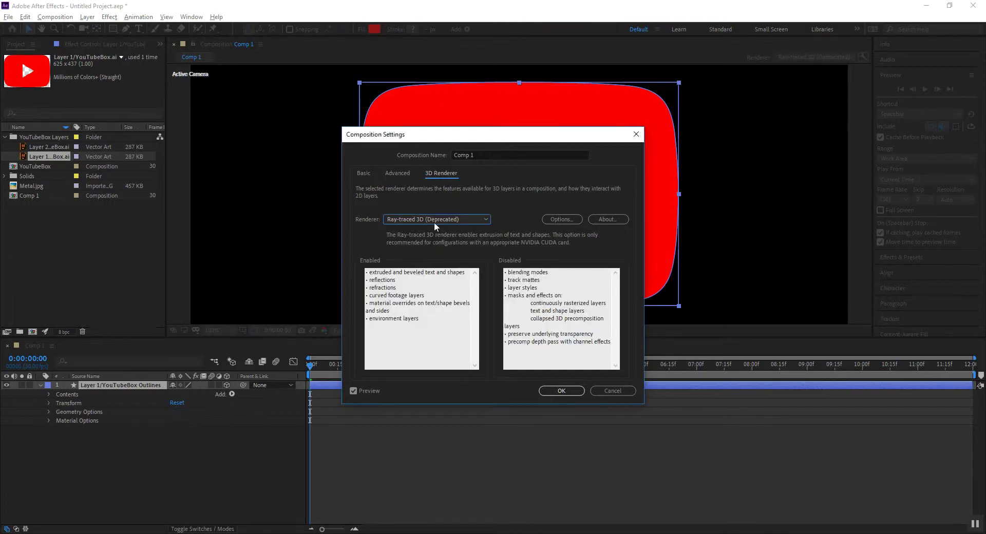
click(433, 219)
click(427, 242)
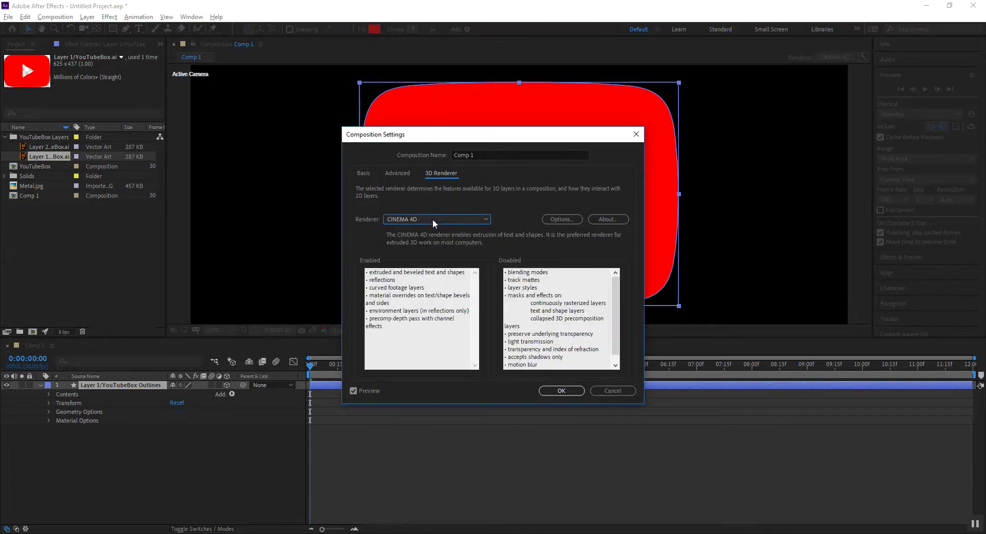
click(432, 219)
click(429, 252)
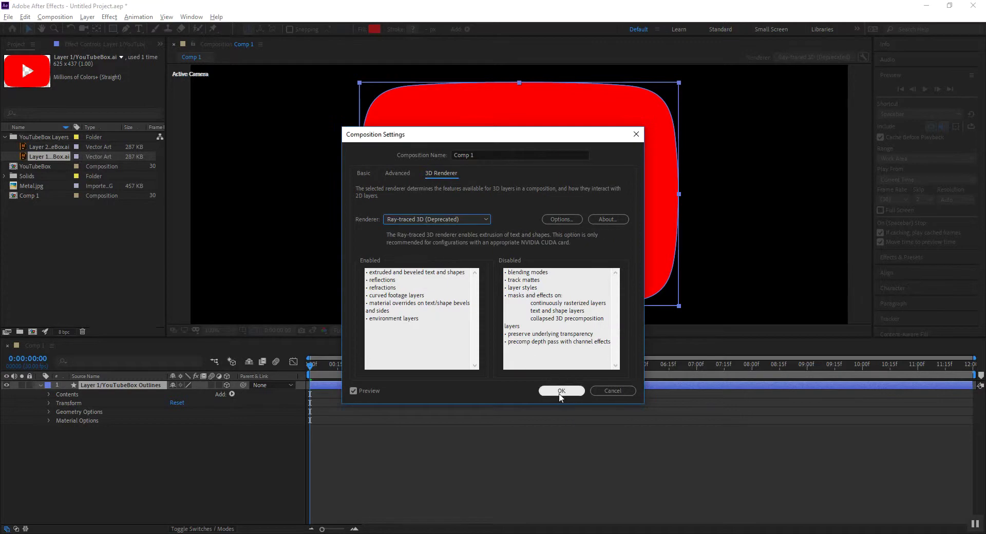
click(560, 393)
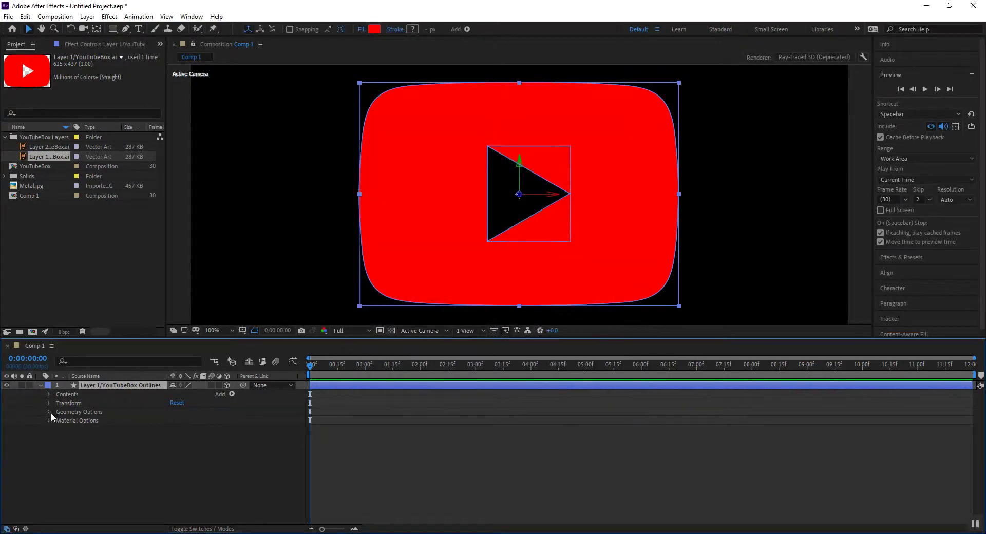
- Set the logo's Geometry Options Extrusion Depth to 80
click(49, 412)
click(174, 447)
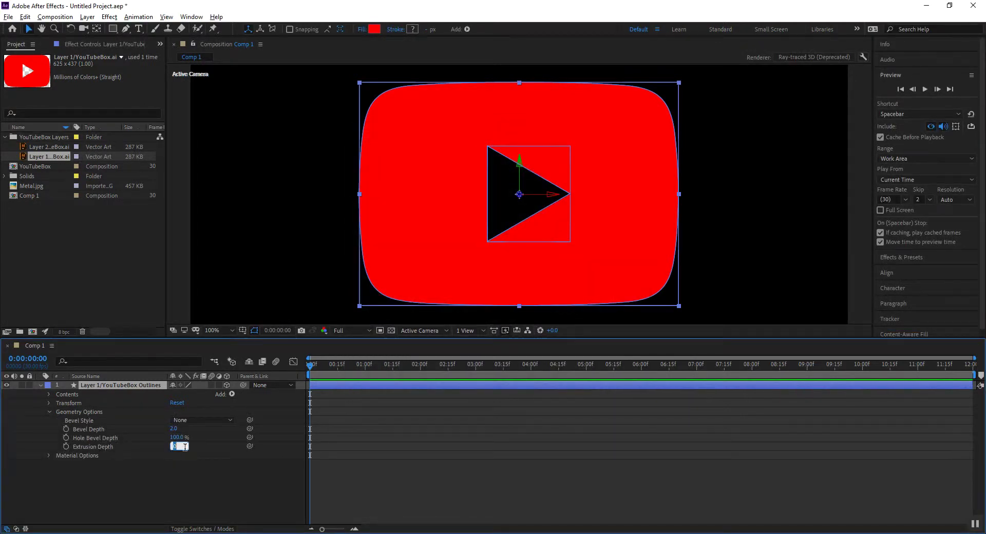
text(80)
key(Return)
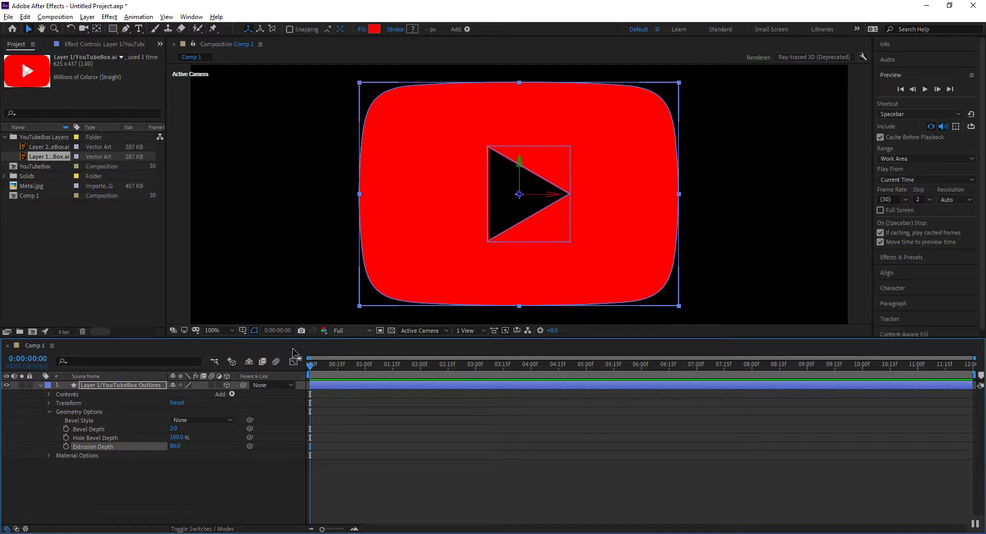
- Add a Two-Node 35mm camera, Camera 1, to the composition
click(40, 385)
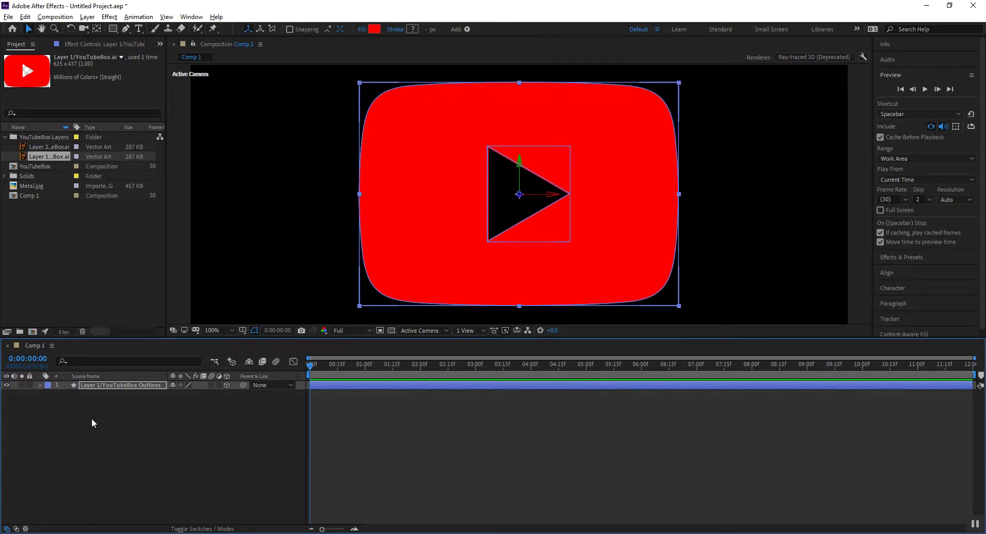
key(ctrl+alt+shift+c)
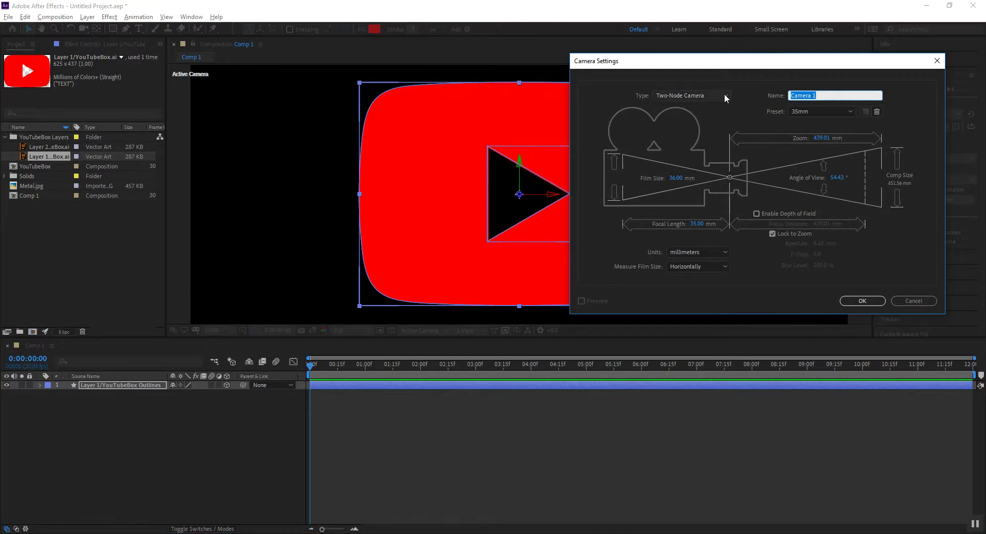
click(862, 300)
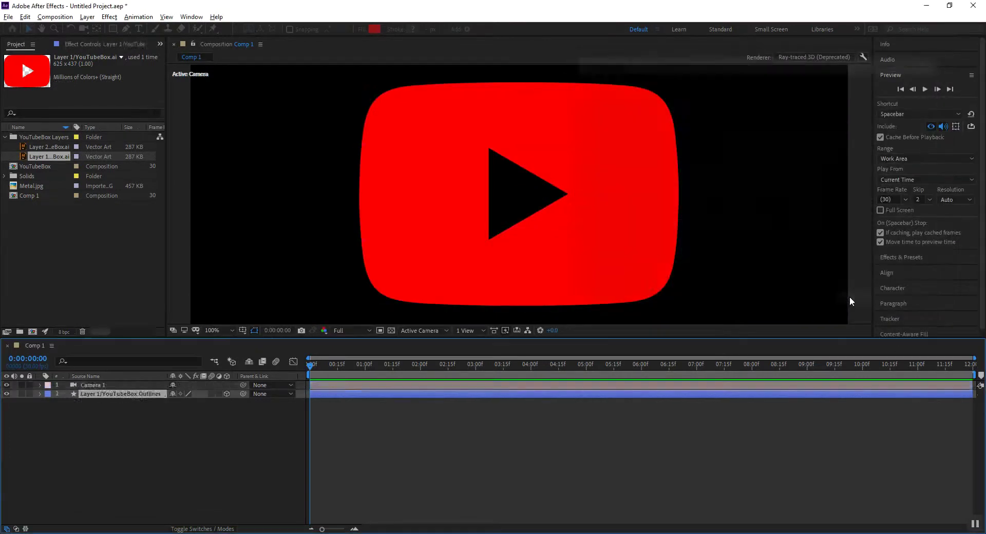
- Orbit Camera 1 so the extruded logo is seen from an angle
key(c)
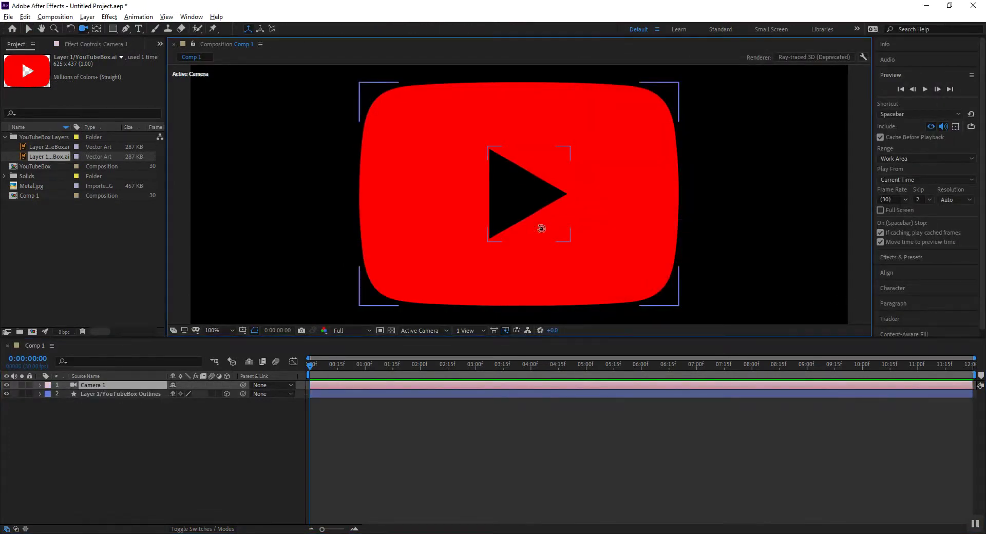
drag(539, 226, 452, 275)
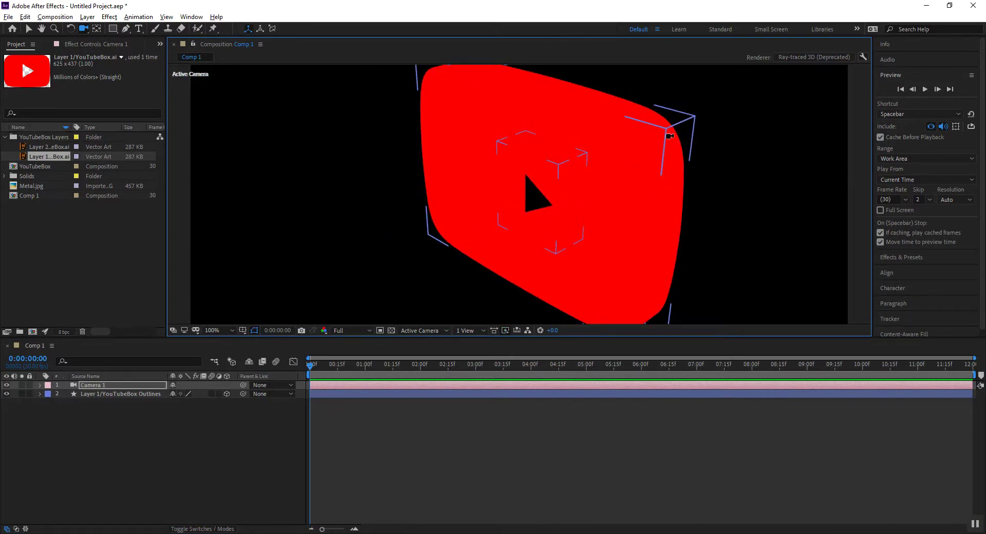
click(119, 460)
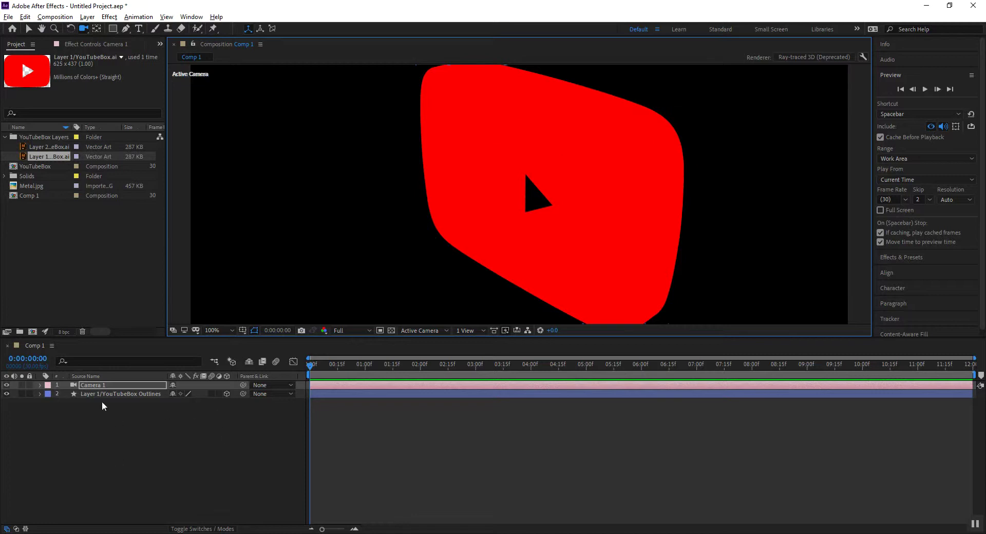
key(comma)
key(comma)
key(comma)
key(comma)
- Rename Comp 1 to 'MainComp' in the Project panel
key(period)
key(period)
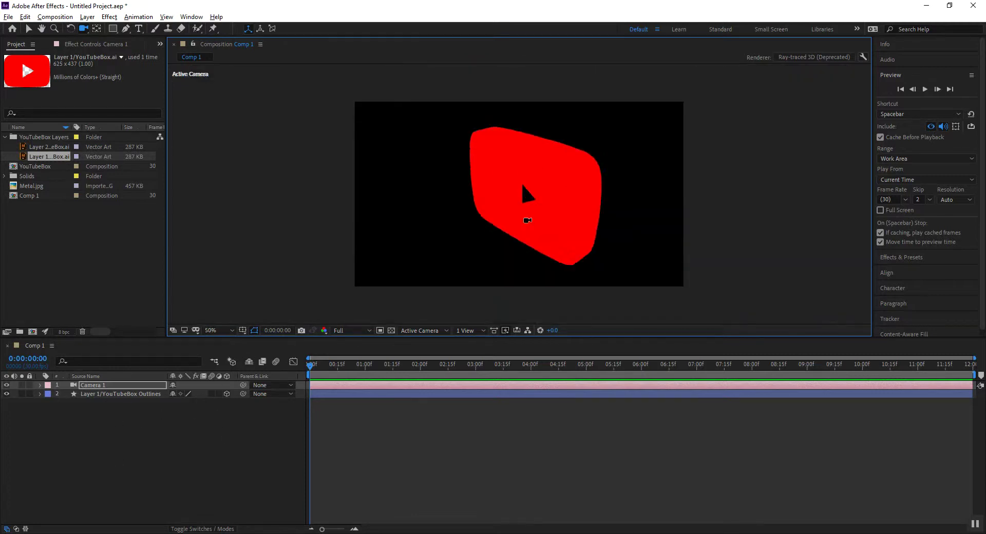
click(93, 393)
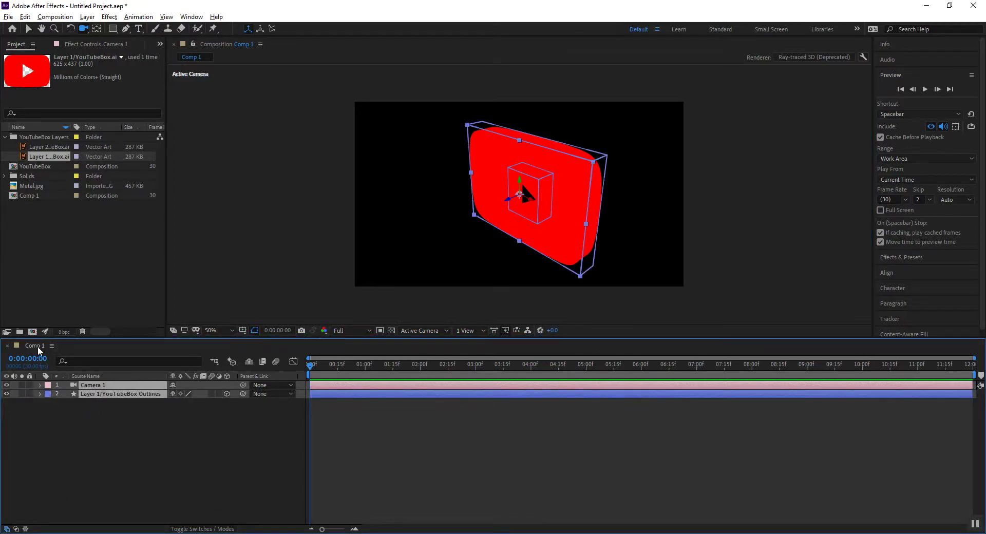
click(32, 194)
key(Return)
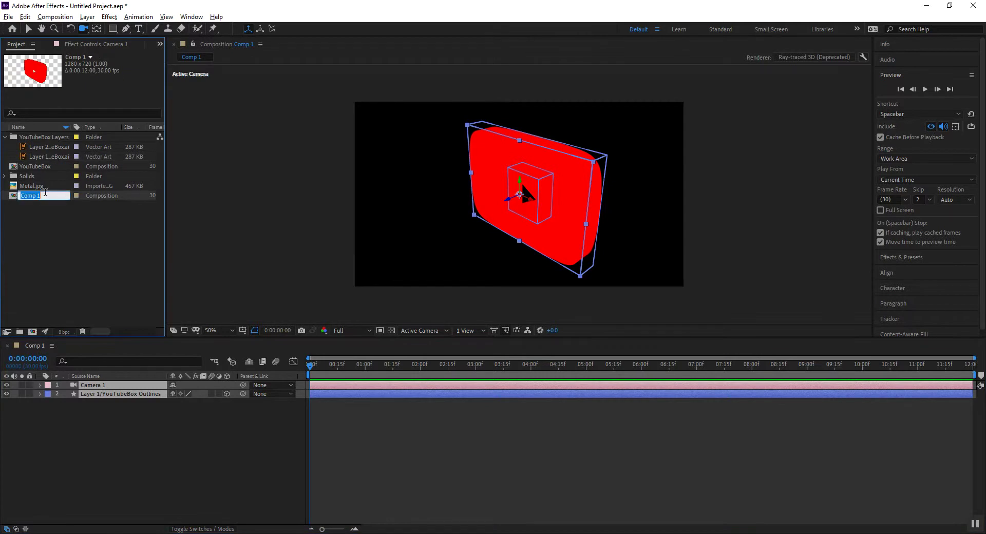
text(MainComp)
key(Return)
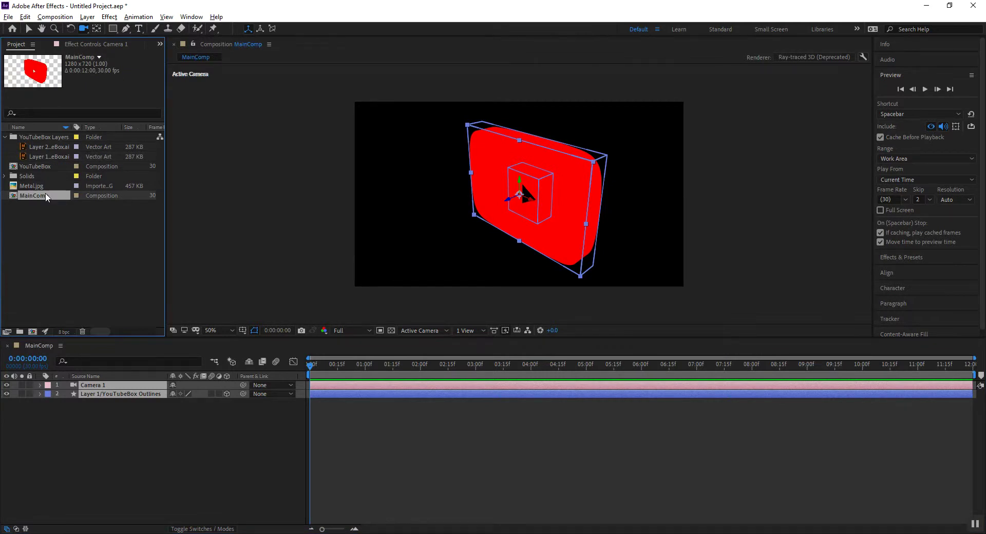
- Select the logo layer and begin a new composition
click(95, 420)
click(106, 393)
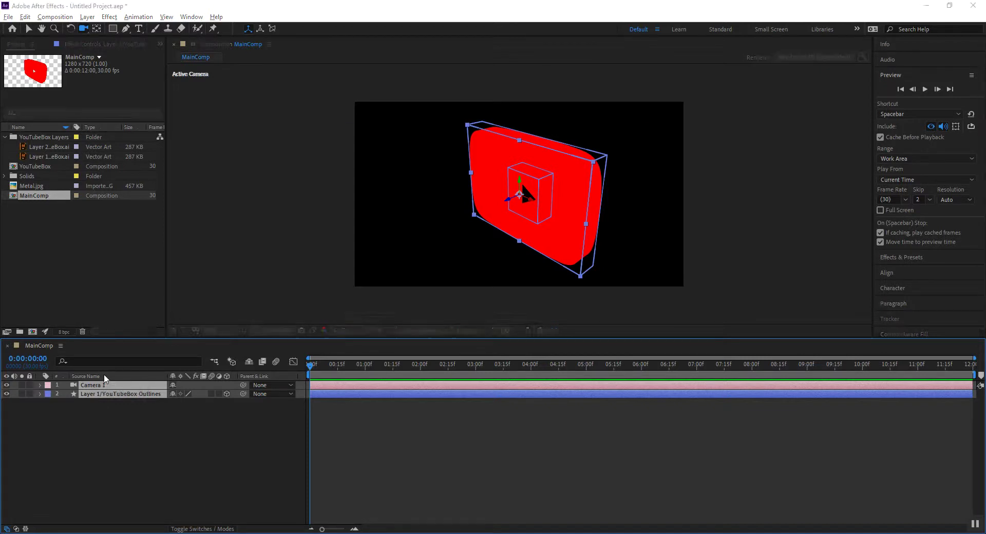
key(ctrl+n)
- Create a Classic 3D composition named 'Cover' and paste in the logo and camera layers
text(Cover)
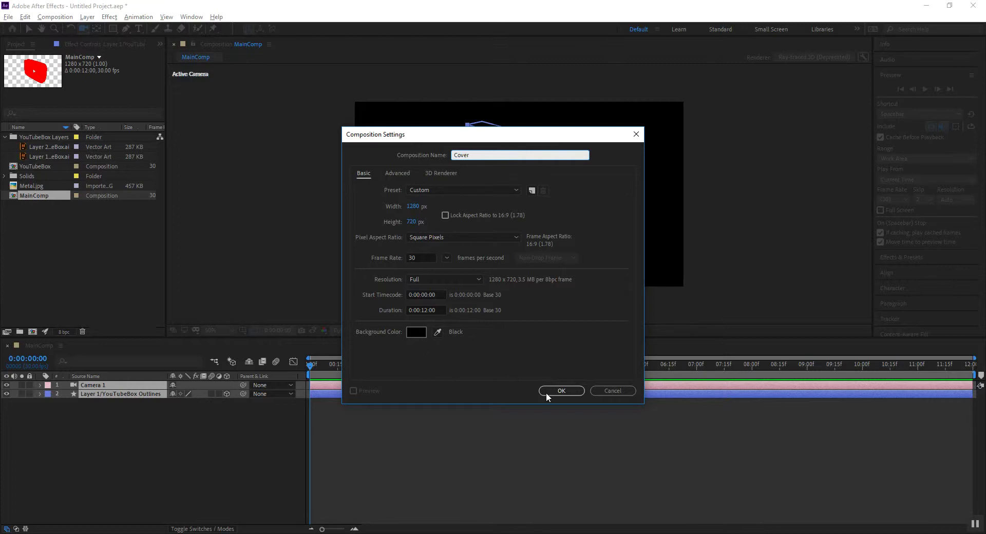
click(441, 173)
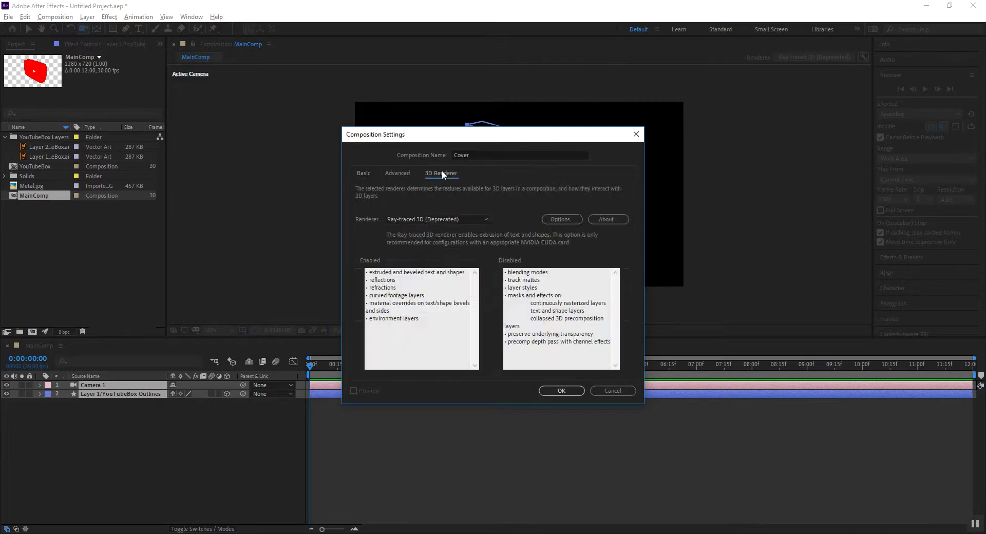
click(433, 220)
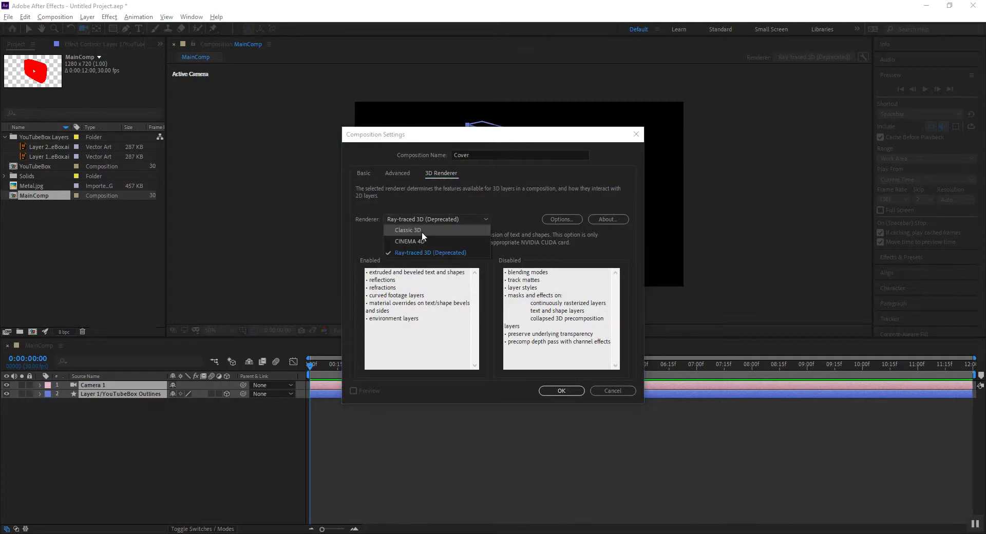
click(421, 230)
click(559, 392)
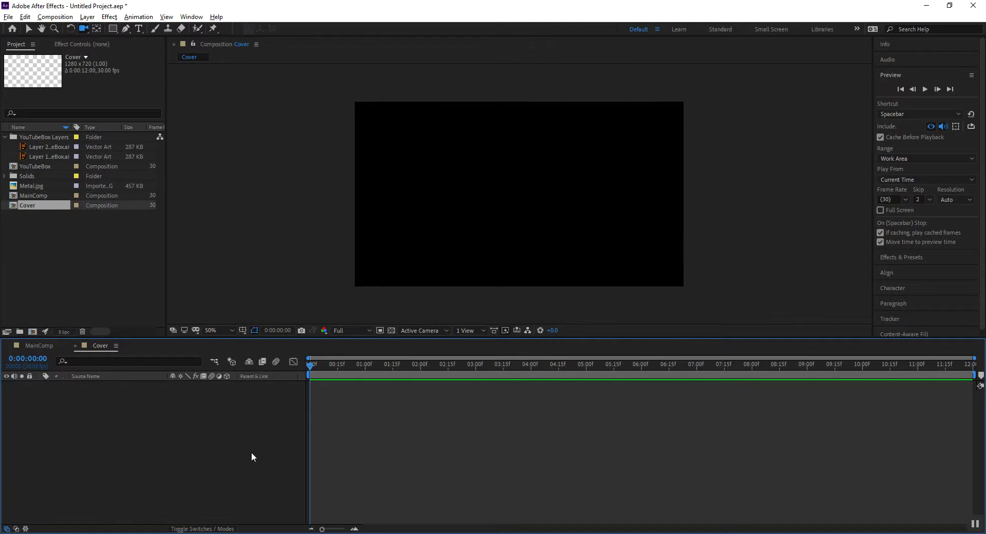
key(ctrl+v)
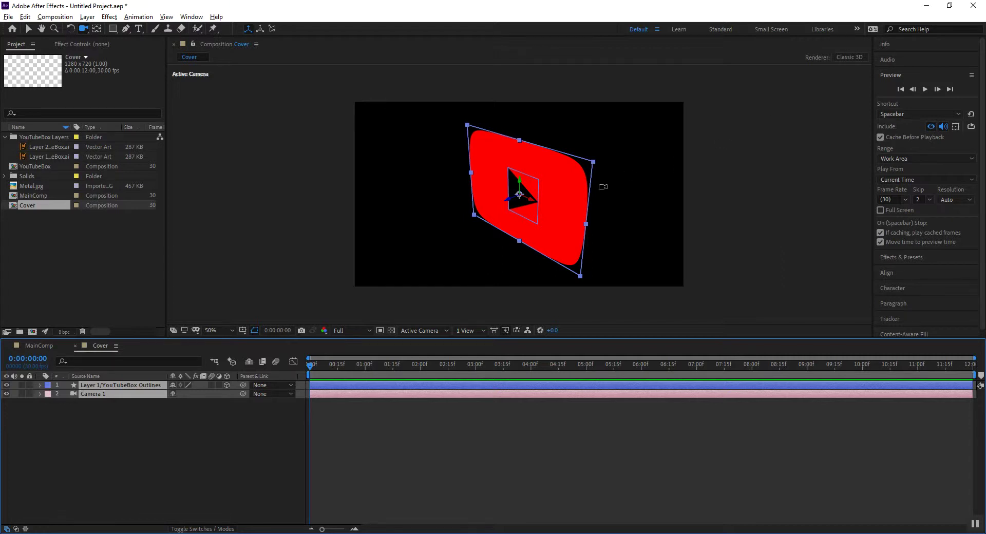
click(245, 411)
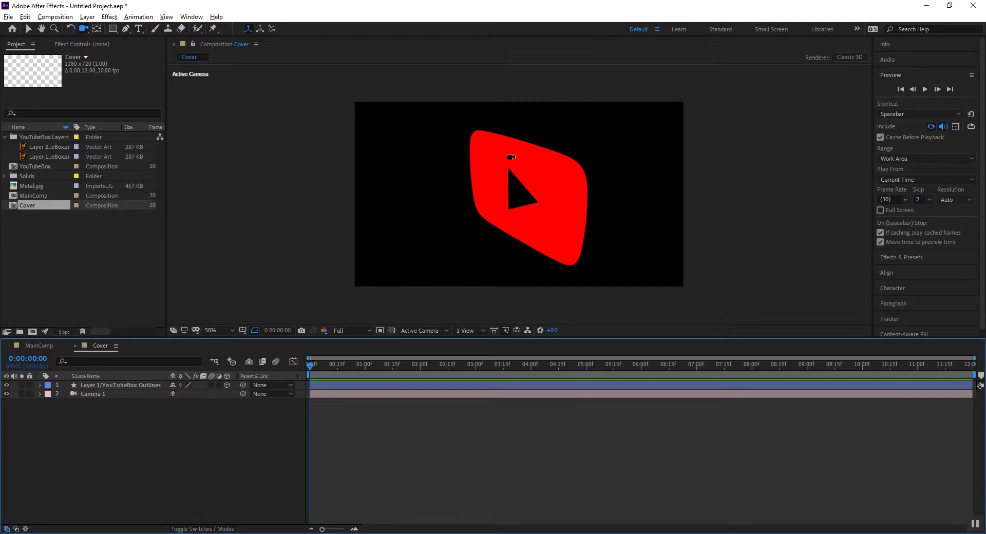
- Add Metal.jpg to the Cover timeline with its Track Matte set to Alpha Matte
click(32, 185)
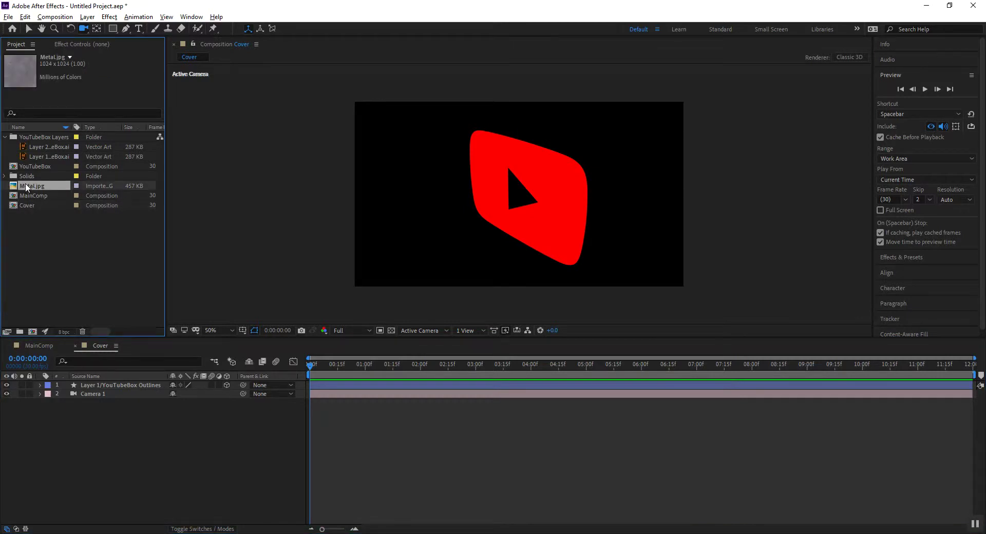
drag(26, 188, 76, 391)
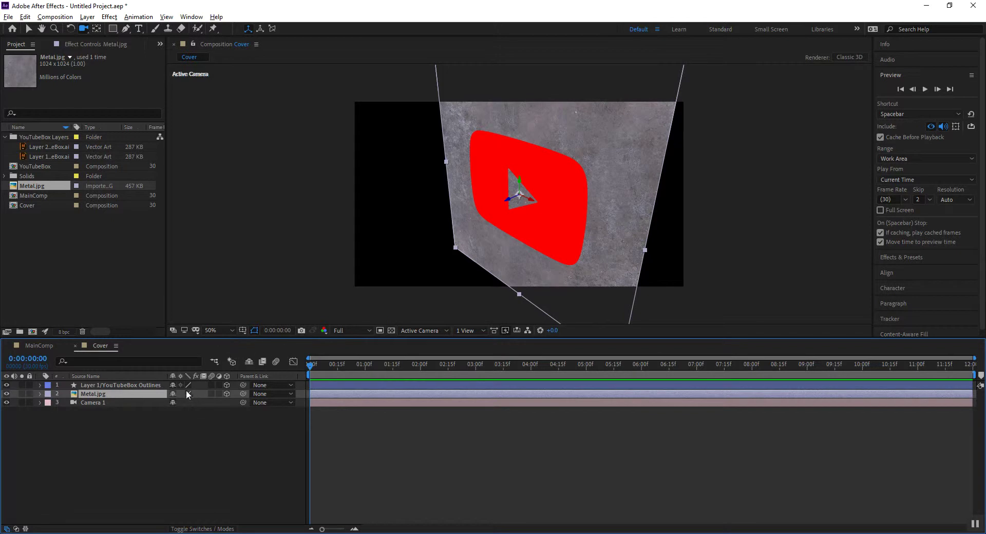
click(198, 529)
click(224, 393)
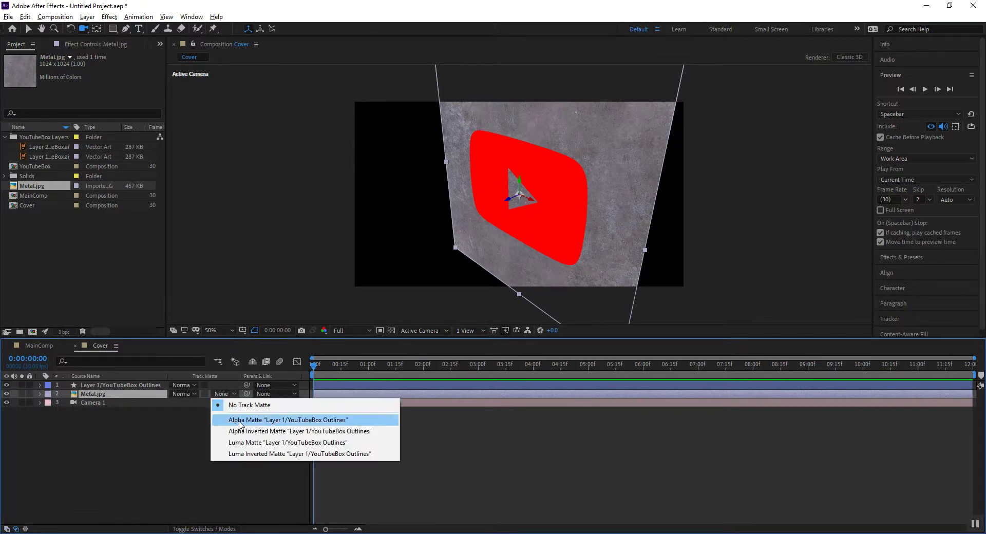
click(238, 420)
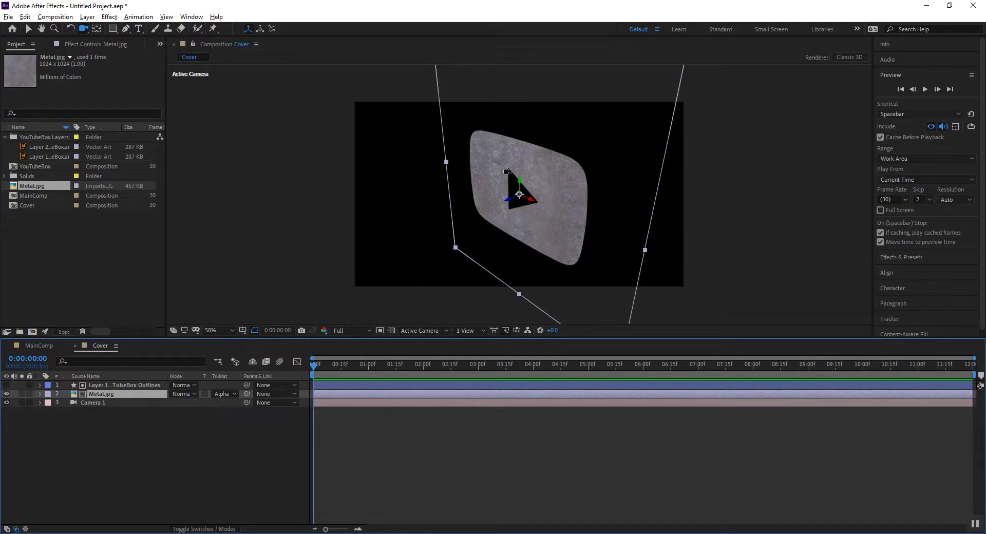
- Scale Metal.jpg to 71% and return to the MainComp composition
click(28, 31)
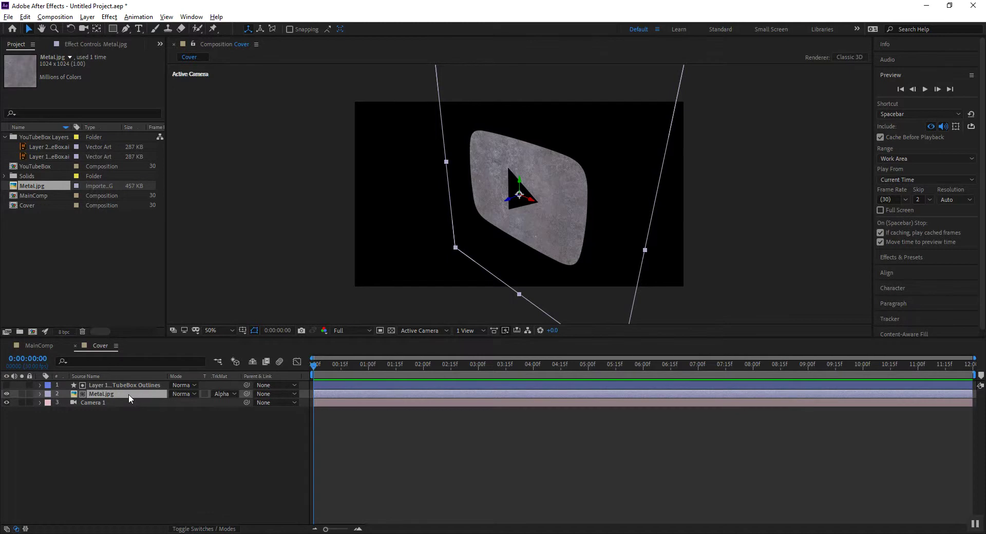
key(s)
drag(185, 402, 168, 403)
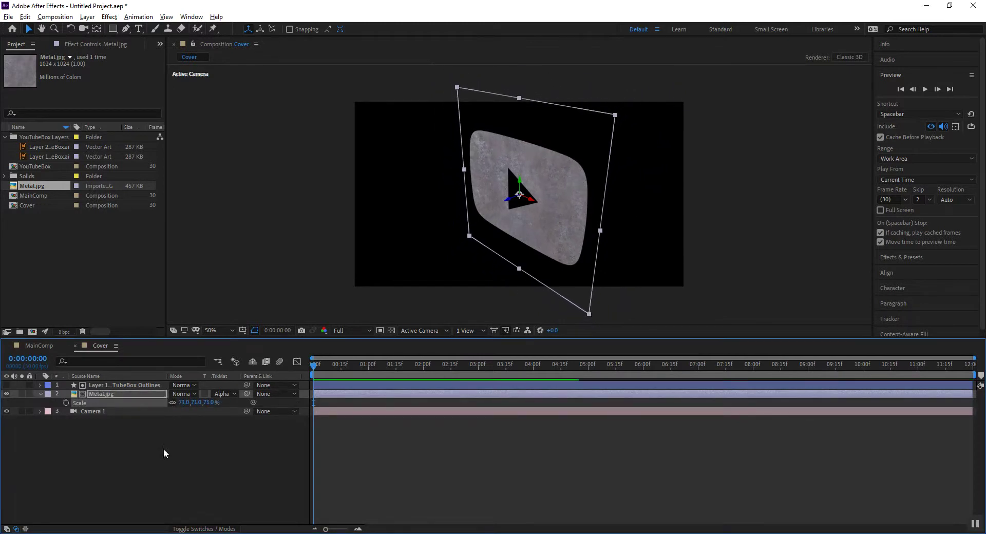
click(132, 494)
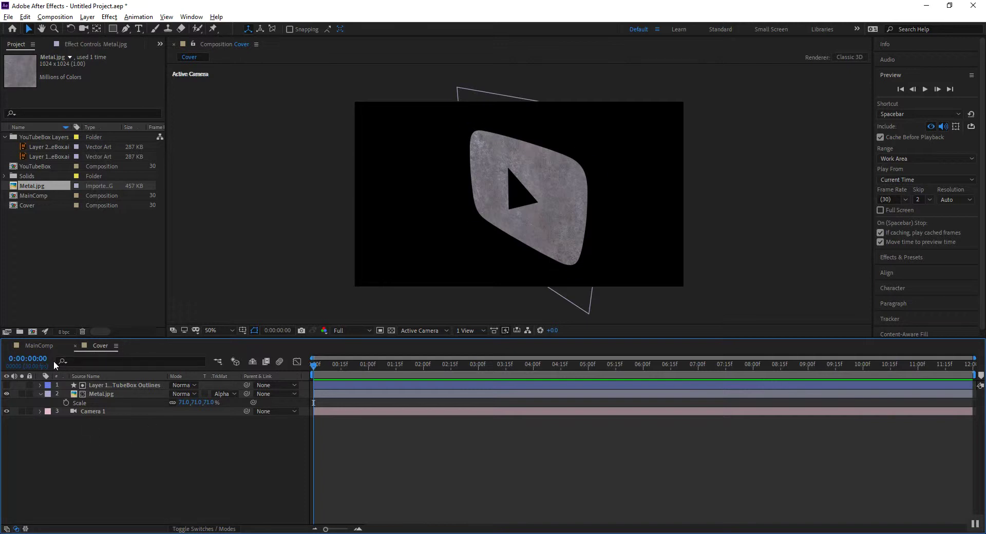
click(93, 411)
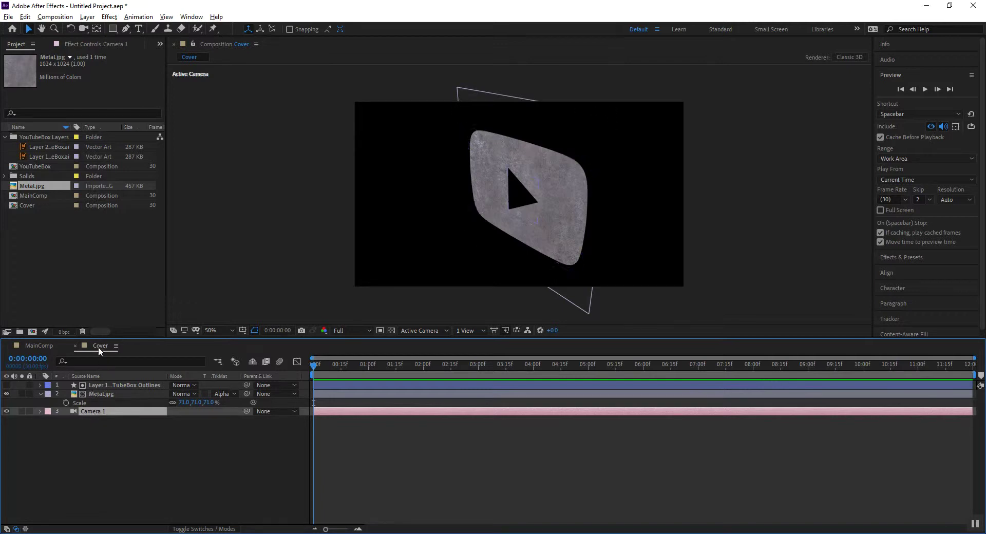
click(42, 345)
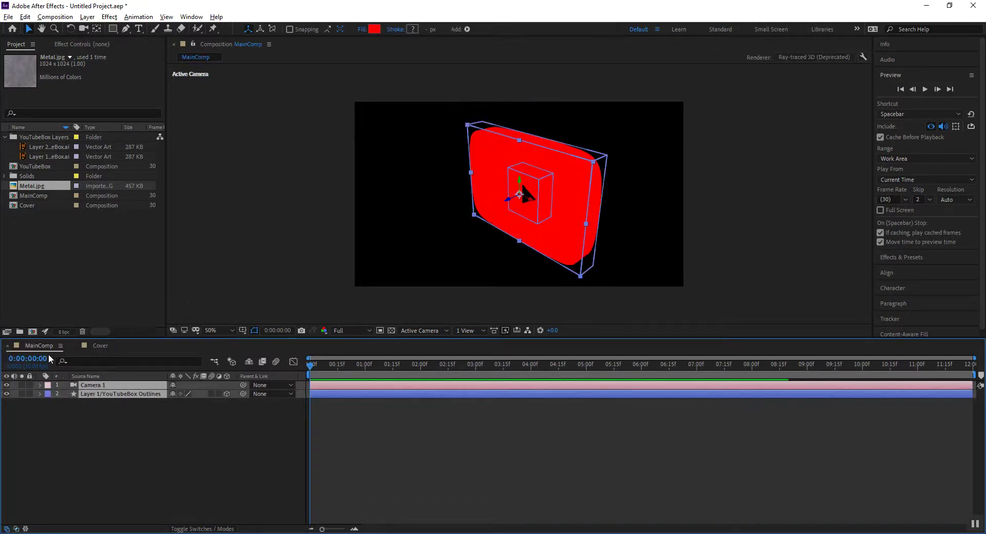
- Switch between the MainComp and Cover timelines, ending on Cover
click(123, 415)
click(118, 395)
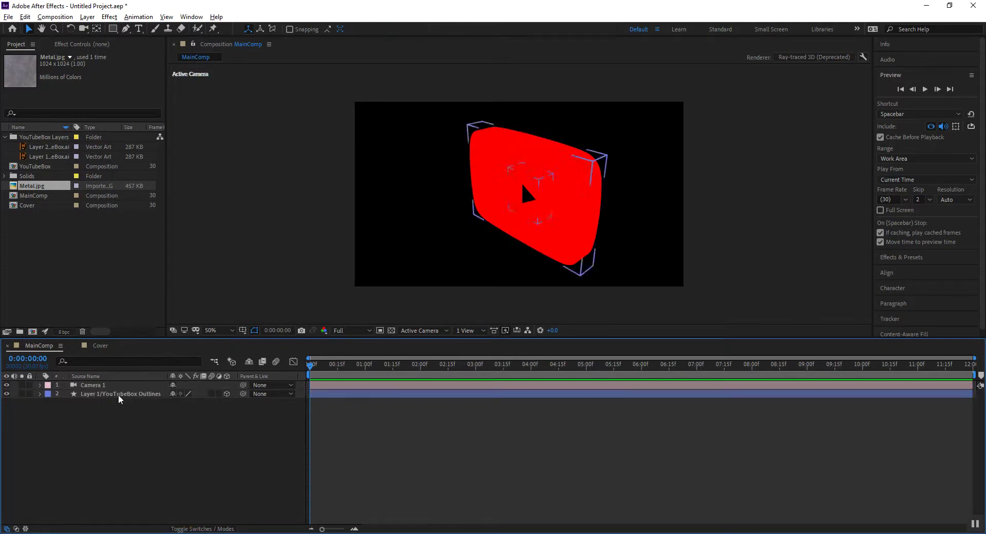
click(104, 336)
click(100, 345)
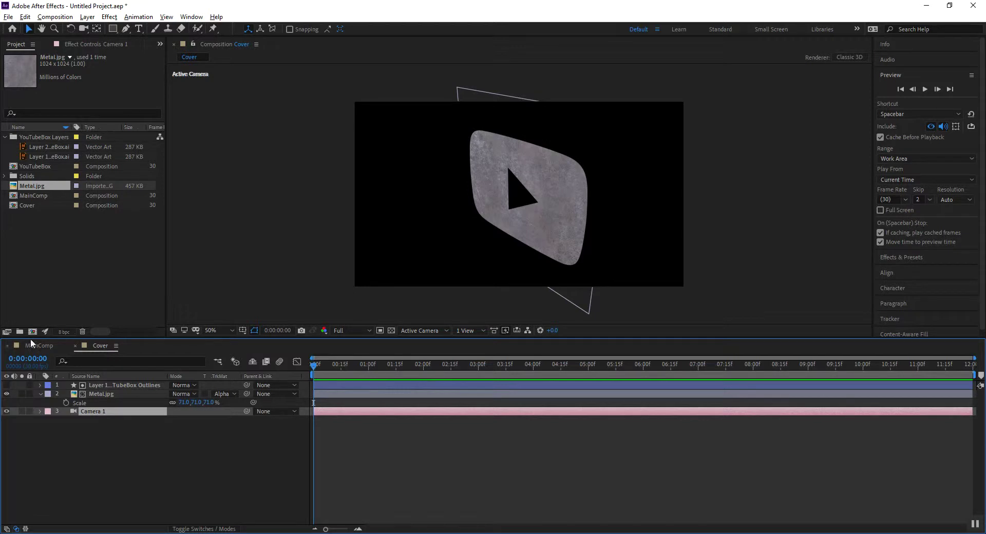
click(42, 347)
click(98, 345)
- Dock the Cover timeline as its own panel above MainComp and resize the panels
mouse_move(95, 343)
mouse_down()
mouse_move(97, 369)
mouse_move(91, 353)
mouse_up()
click(98, 393)
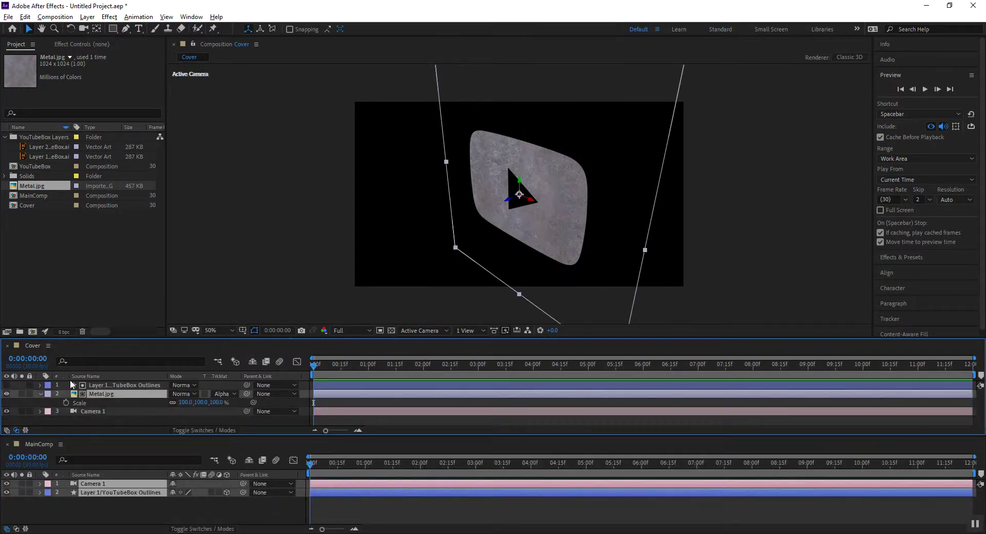
key(Return)
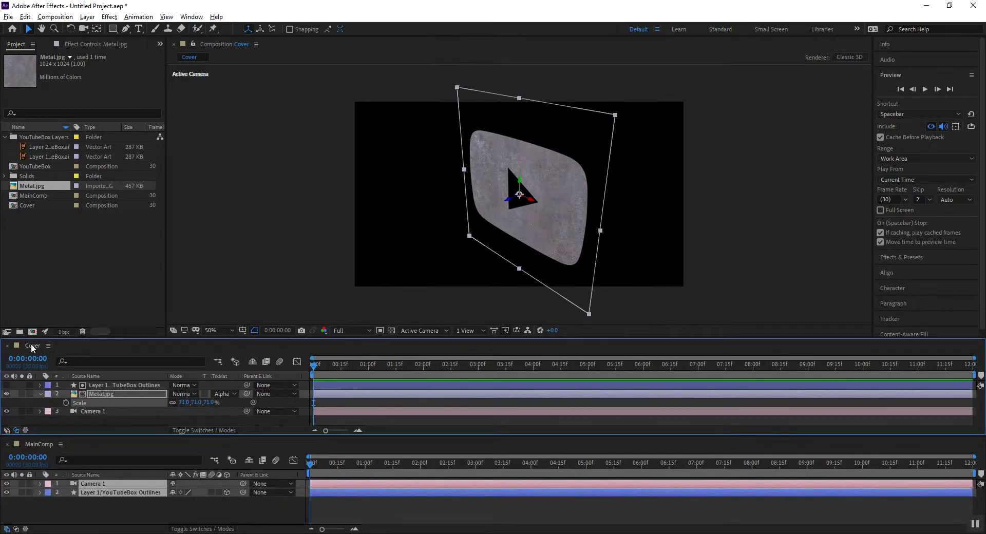
click(8, 347)
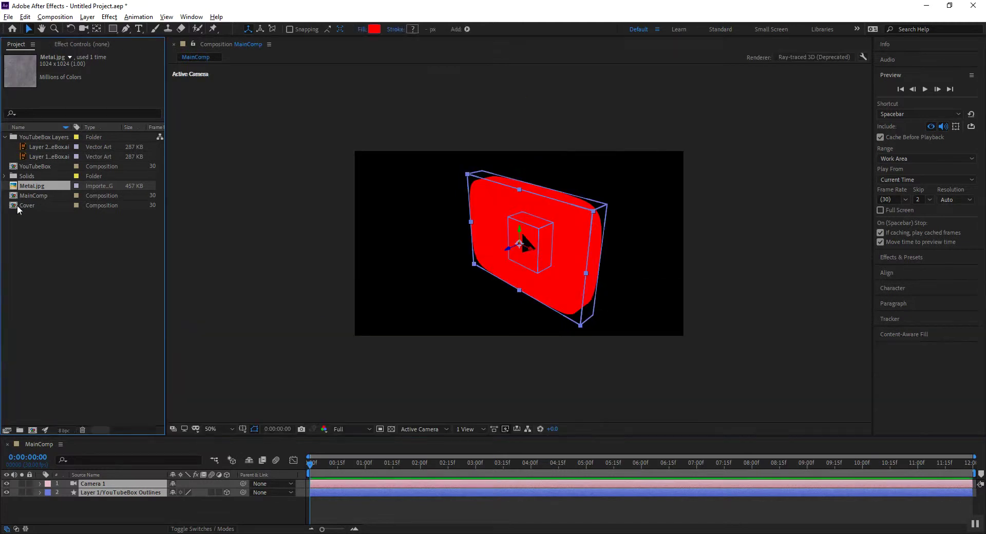
double_click(23, 206)
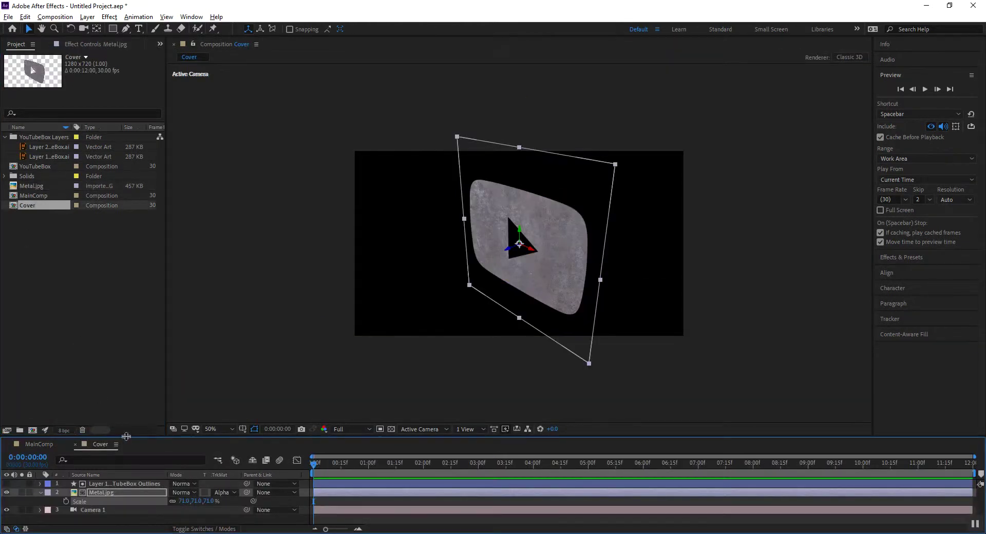
drag(129, 437, 132, 291)
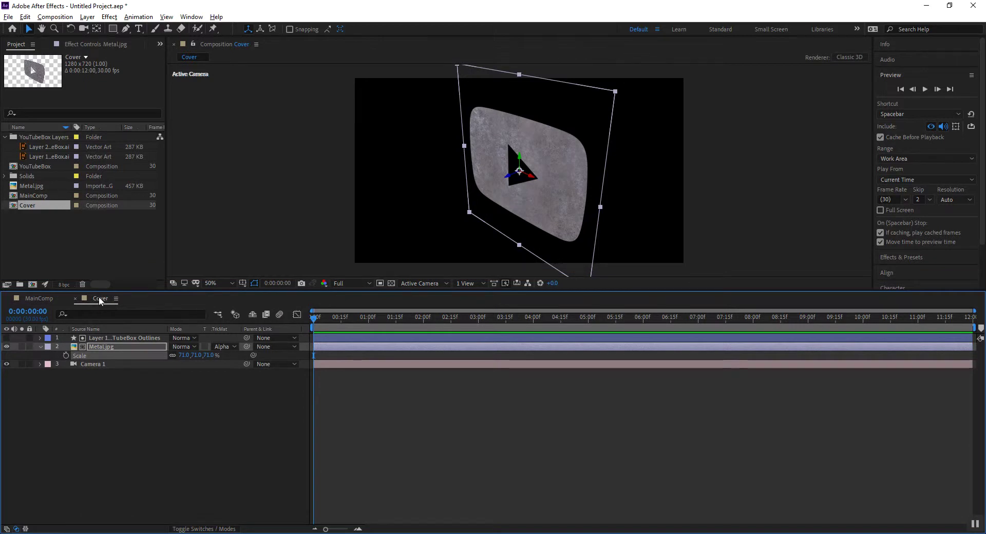
drag(100, 300, 88, 388)
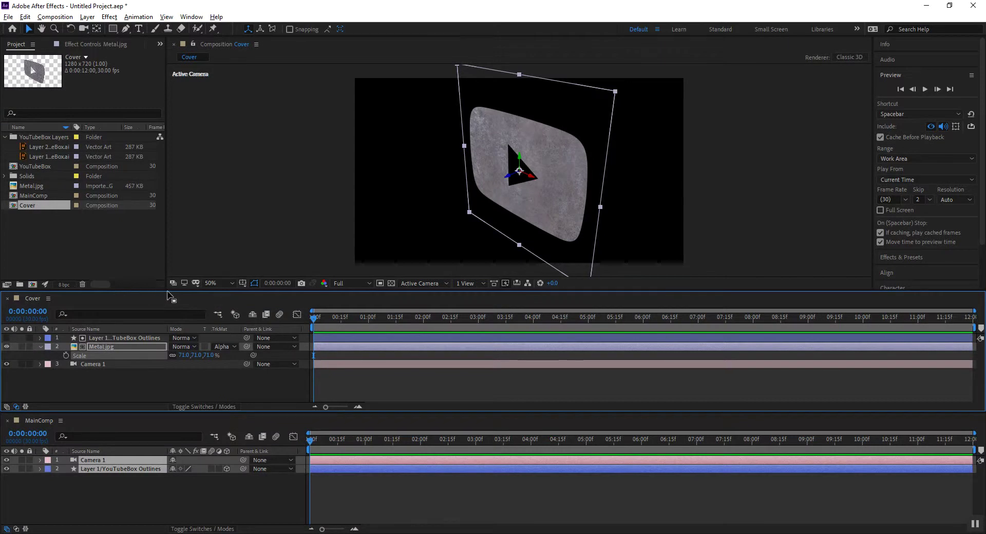
- Enlarge both timeline panels and twirl open Camera 1's Transform in Cover and MainComp
drag(166, 291, 154, 248)
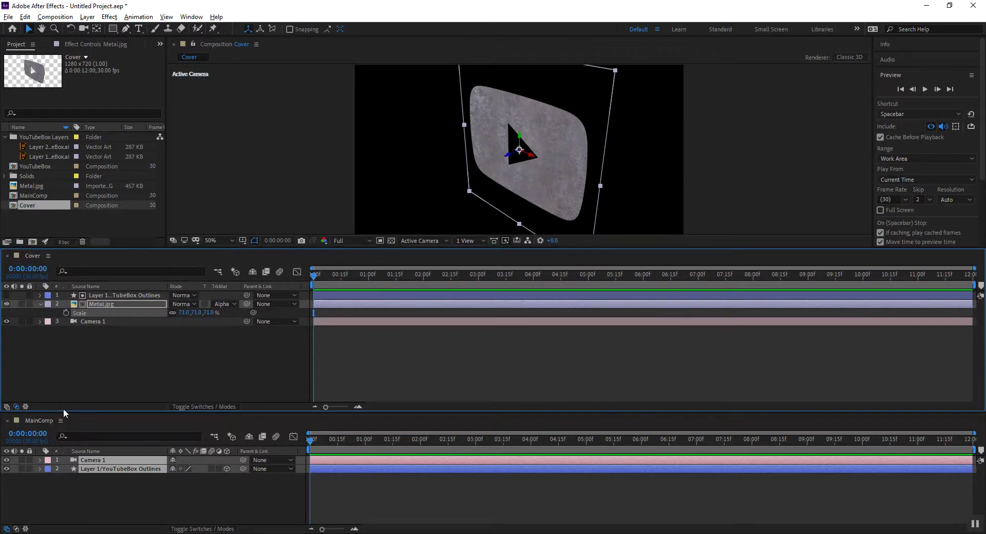
drag(64, 412, 71, 366)
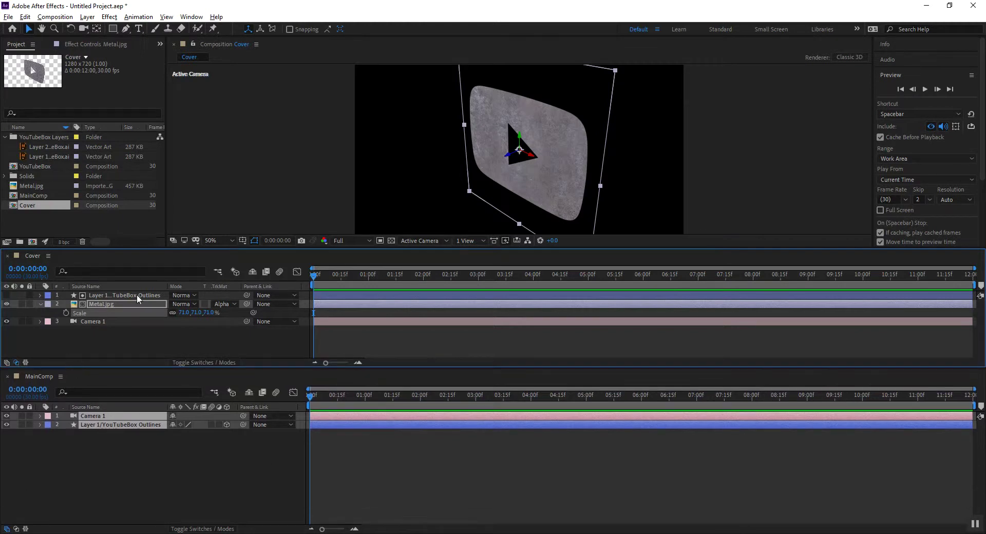
click(41, 304)
click(40, 313)
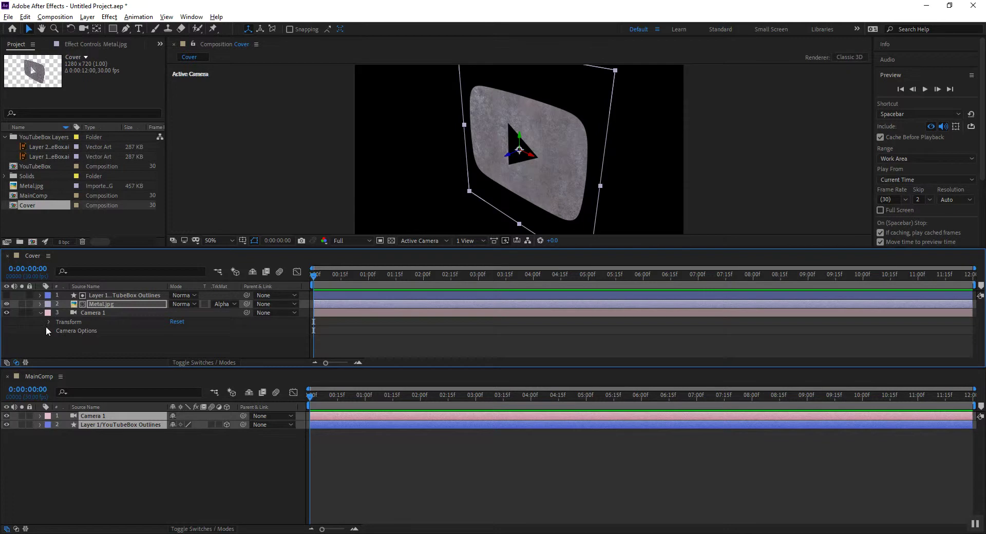
click(48, 322)
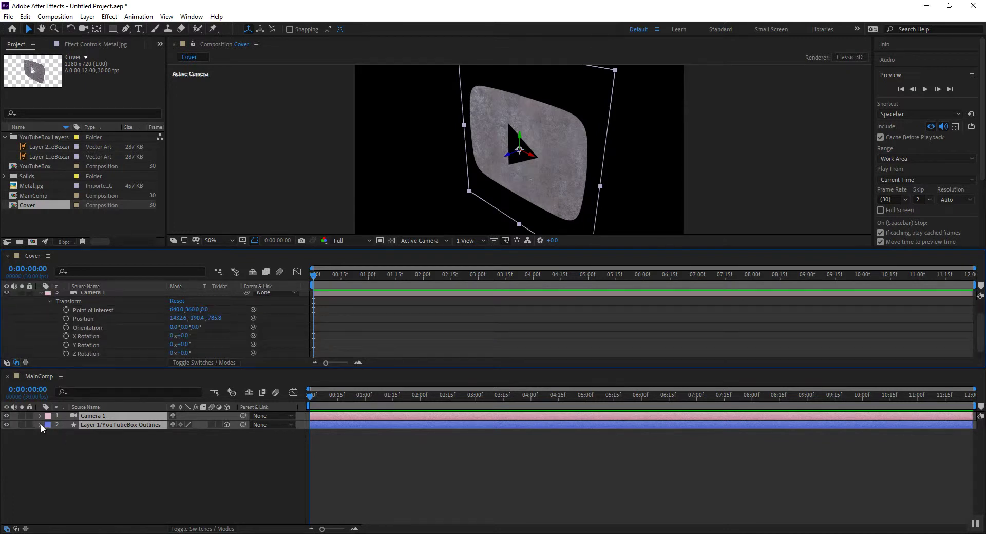
click(41, 423)
click(41, 416)
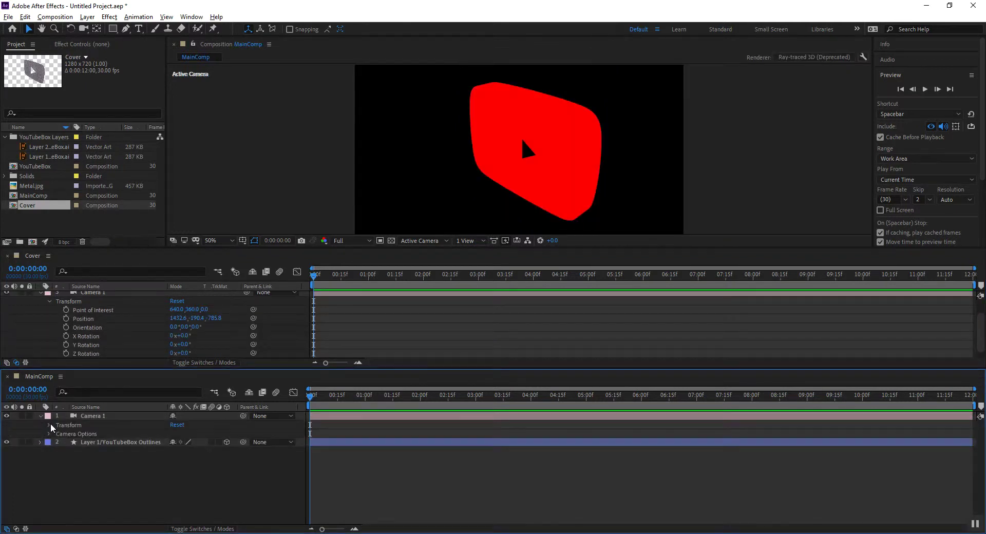
click(49, 425)
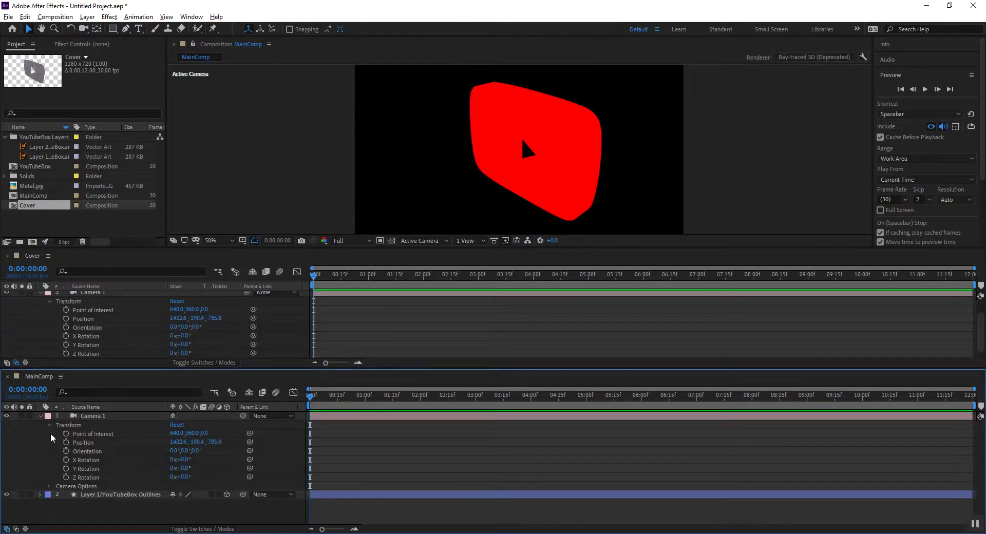
- Select the Cover camera's Point of Interest, Position and Orientation, ending on Point of Interest
click(254, 310)
shift+click(214, 324)
scroll(270, 309, up, 2)
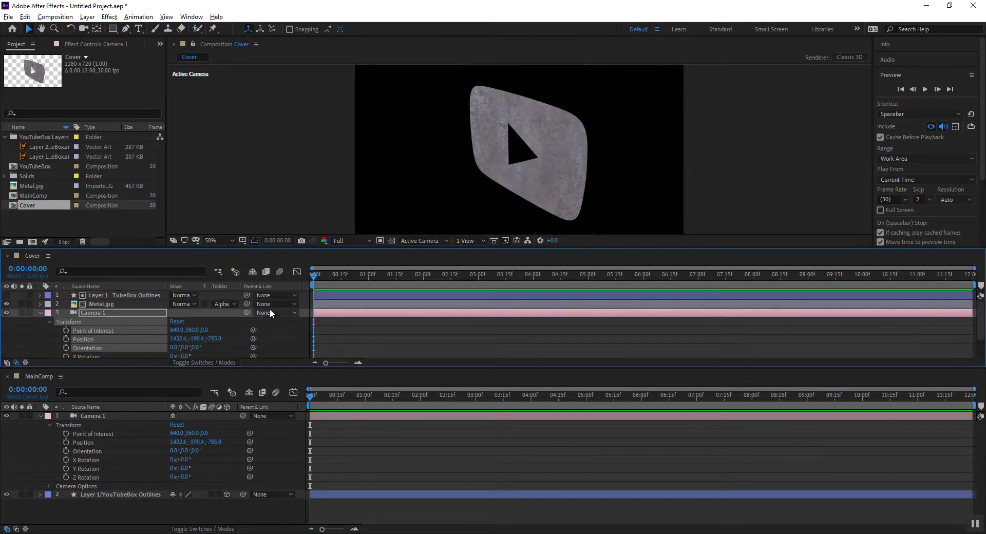
scroll(266, 343, down, 2)
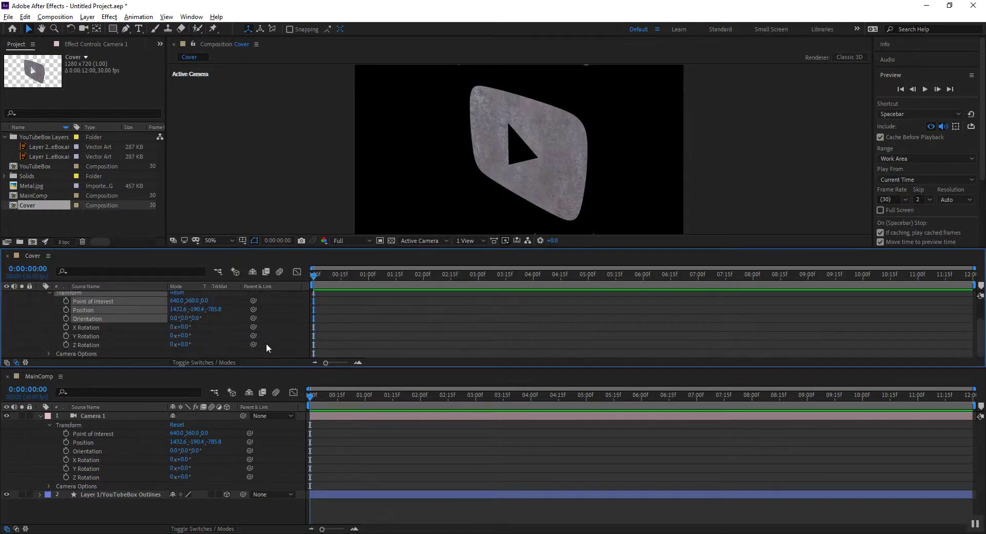
click(266, 303)
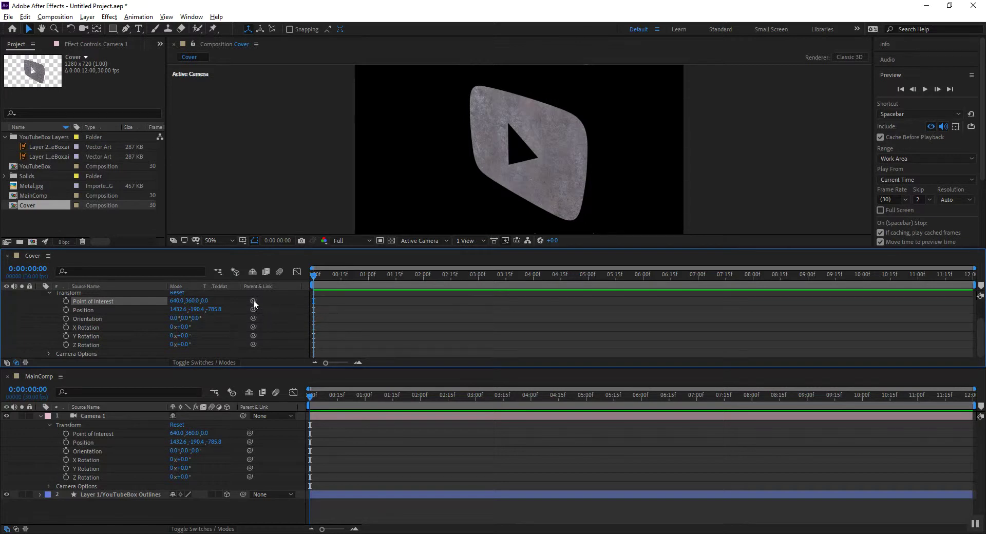
- Pick-whip Cover's Point of Interest, Position, Orientation and X/Y/Z Rotation to MainComp's Camera 1
drag(253, 302, 96, 433)
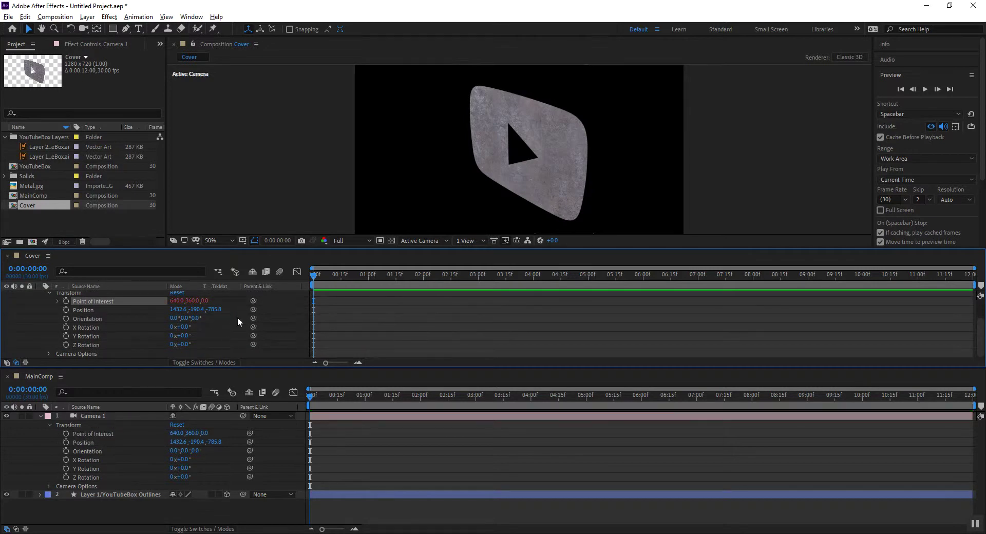
drag(253, 309, 110, 438)
drag(253, 318, 96, 451)
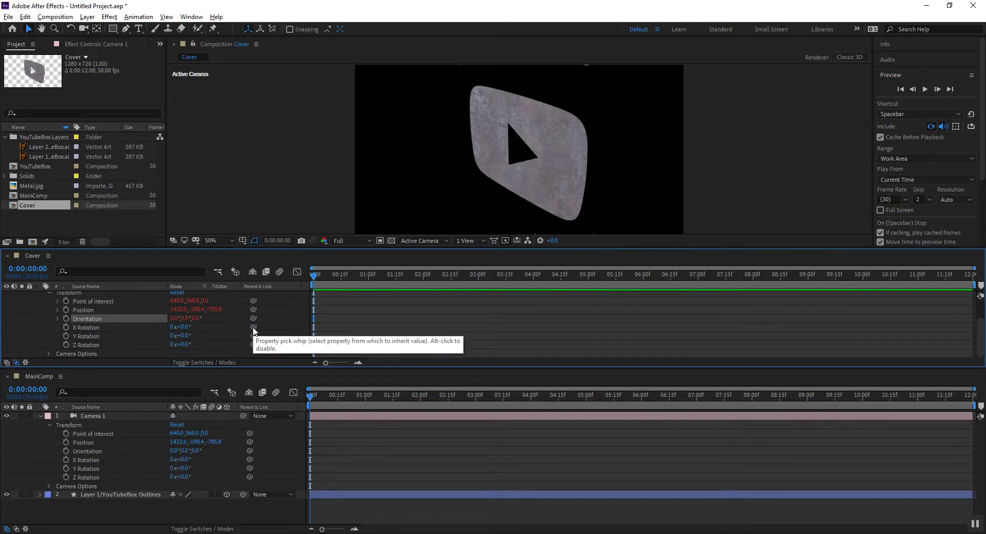
drag(253, 327, 99, 460)
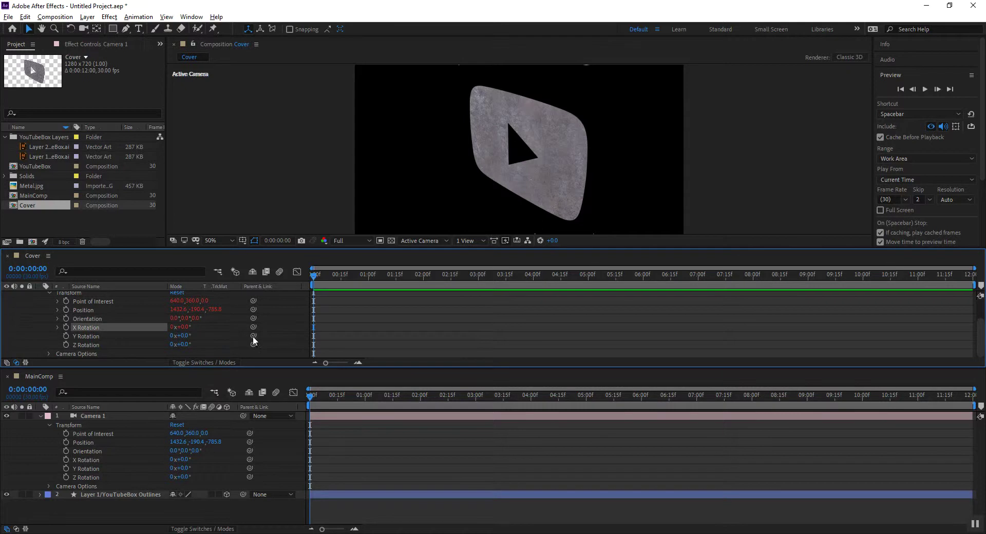
drag(252, 335, 101, 468)
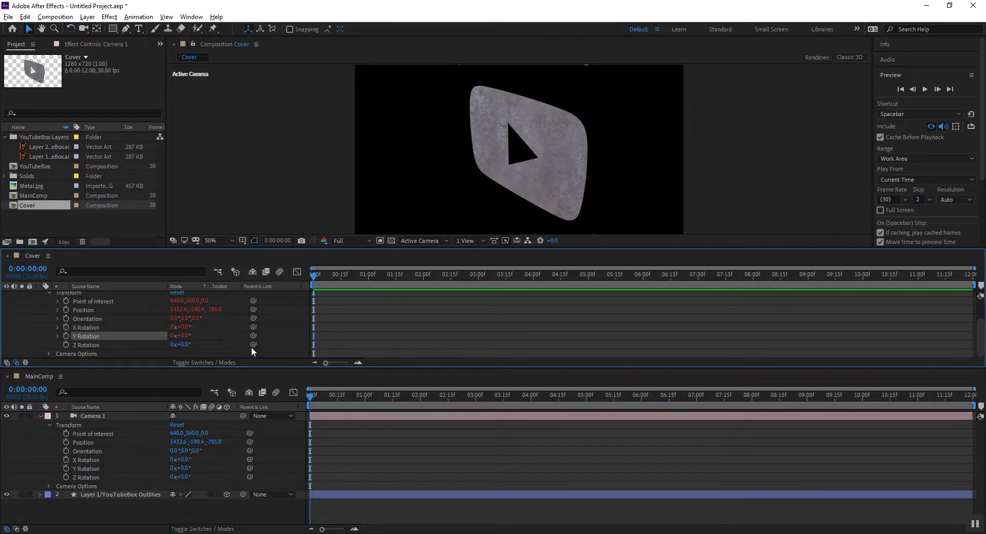
drag(253, 344, 82, 475)
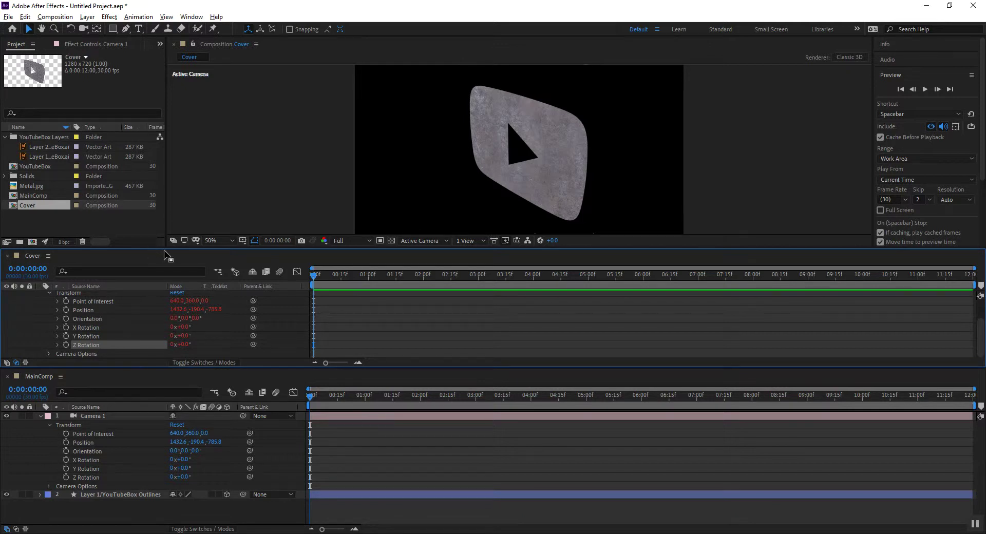
- Enlarge the Cover timeline and open Camera 1's Point of Interest expression for editing
drag(153, 251, 170, 188)
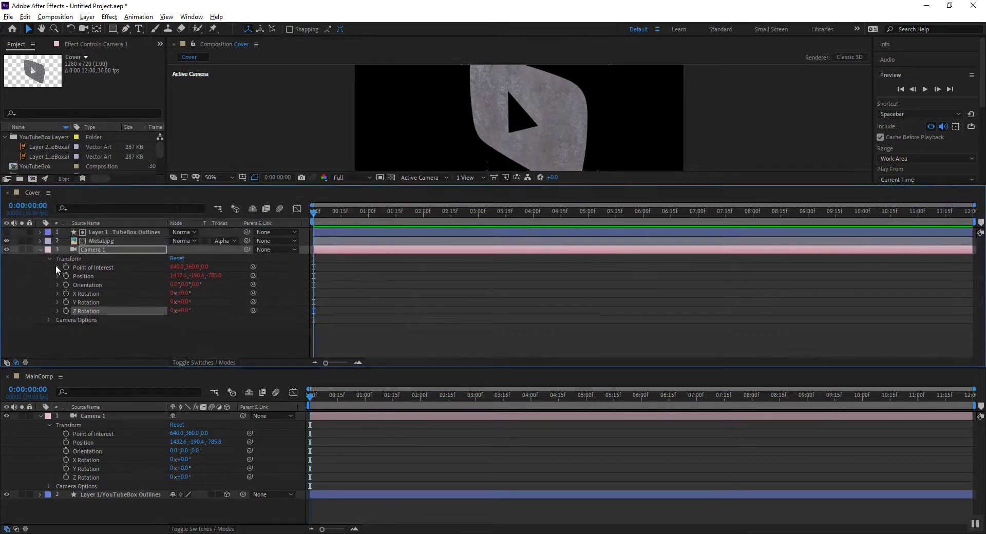
click(57, 267)
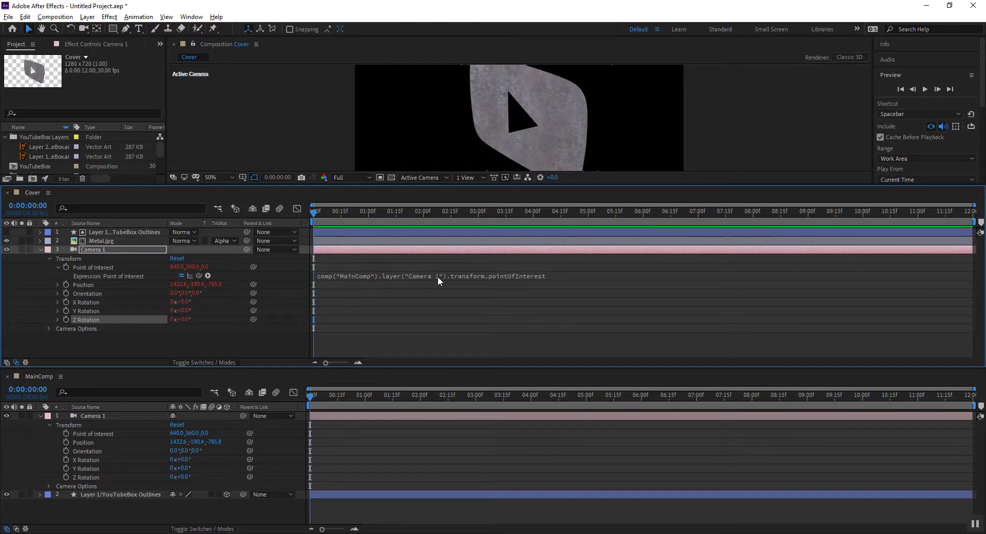
click(552, 276)
click(354, 277)
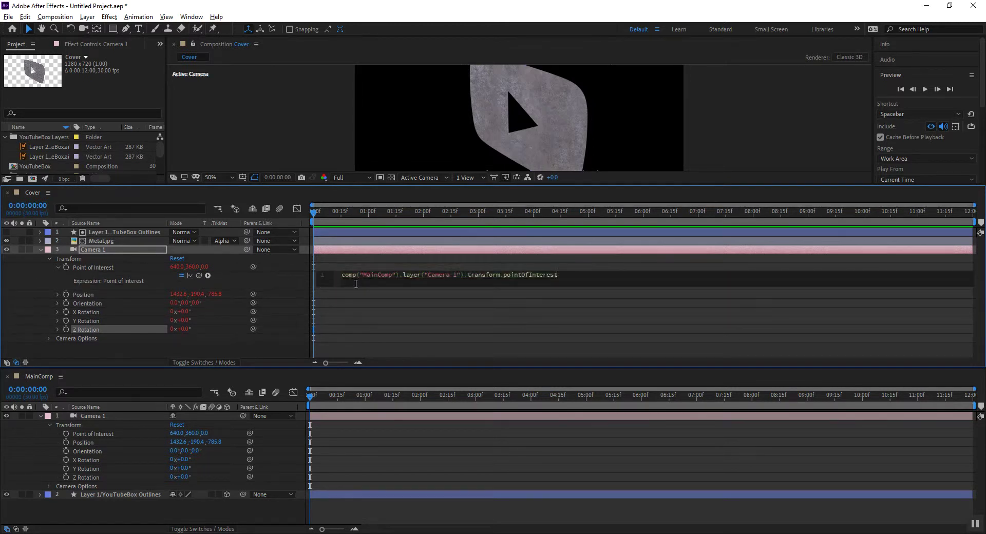
- Check the comp name in the expression, then collapse Camera 1 and enlarge the MainComp timeline
click(357, 277)
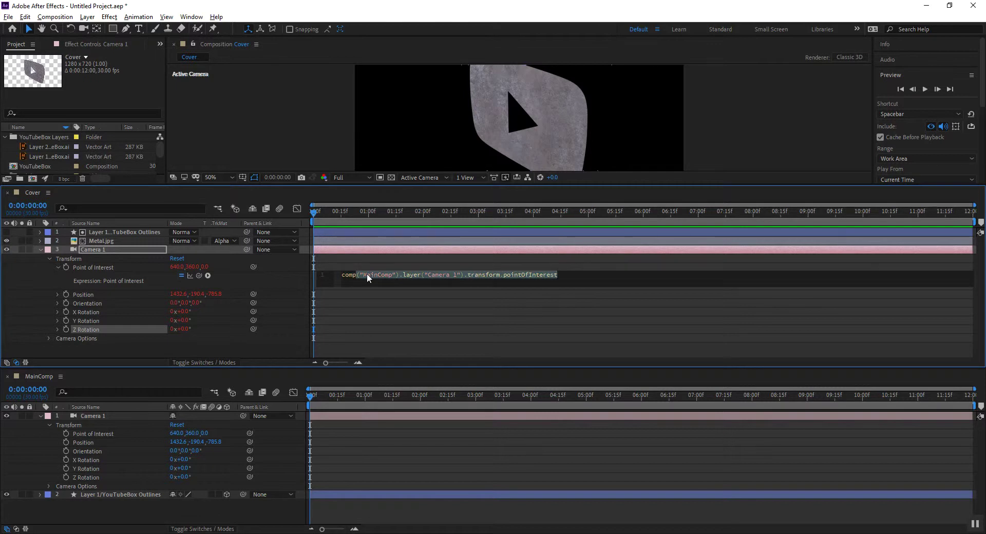
click(349, 277)
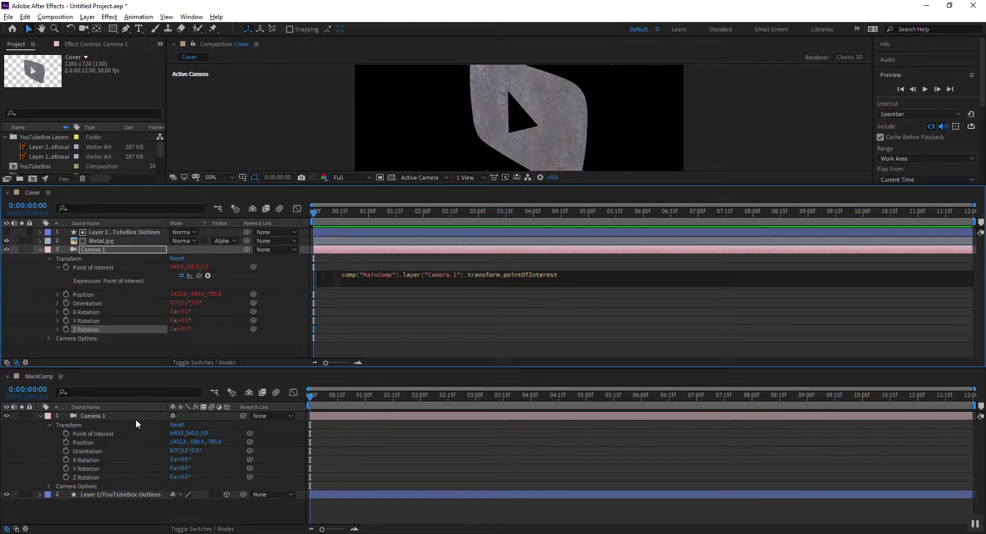
click(382, 277)
click(40, 250)
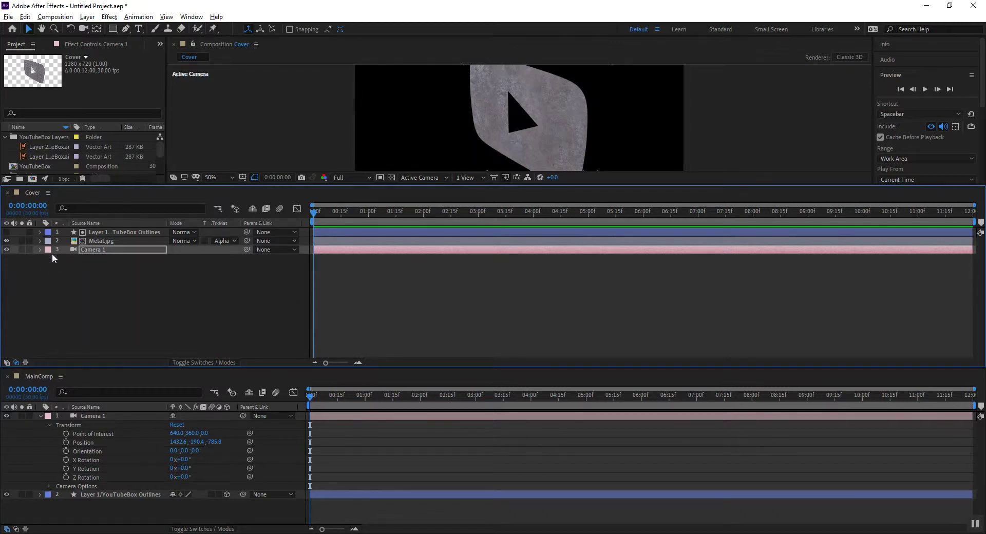
drag(93, 369, 94, 298)
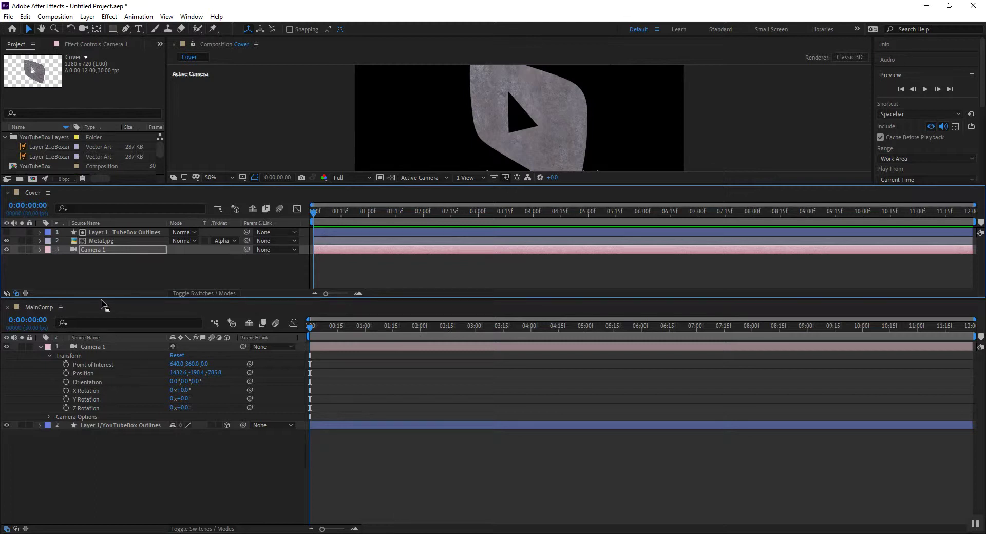
- Close the Cover timeline and place the Cover comp in MainComp above Camera 1
click(8, 193)
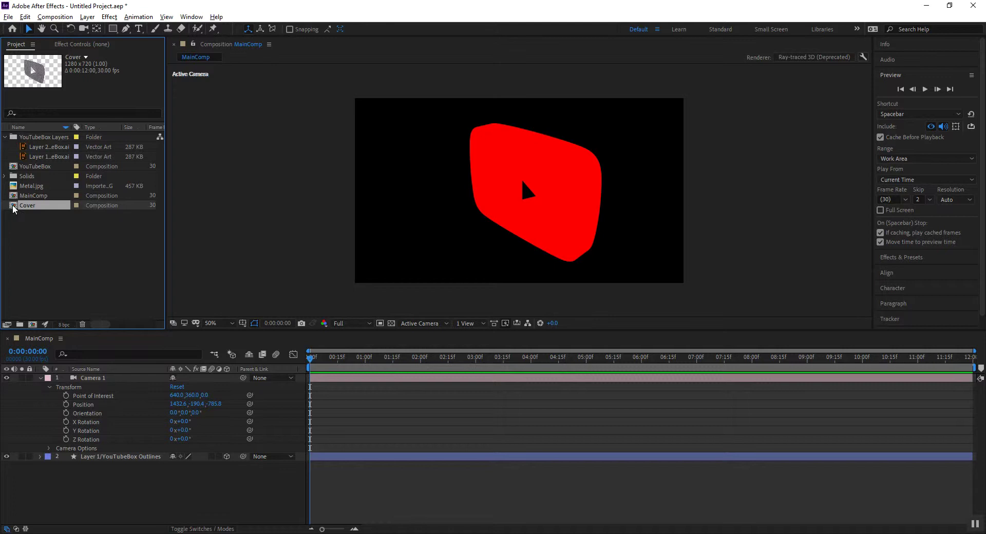
drag(14, 208, 40, 380)
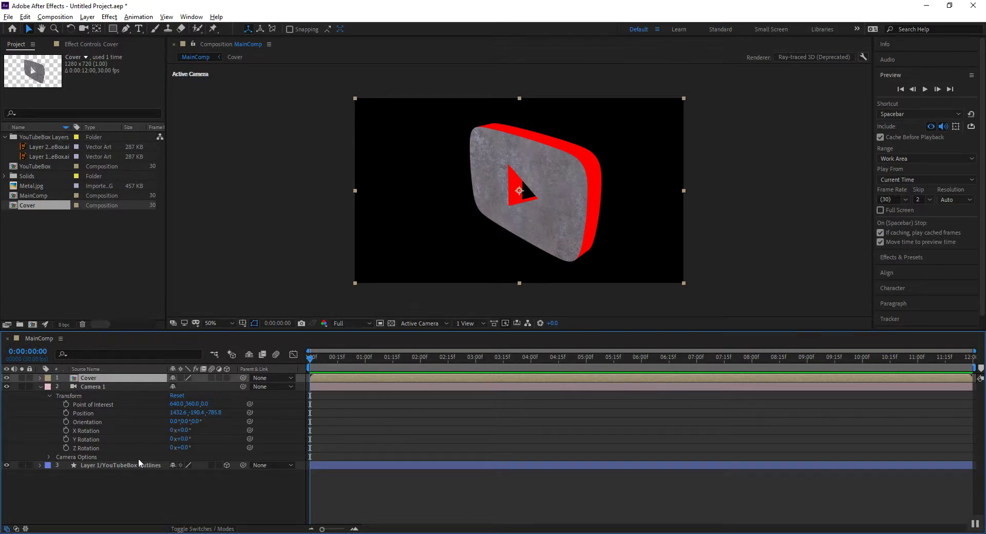
- Orbit Camera 1 toward the logo's front, ending at Position 1609.8, 149.3, -750.9
click(91, 387)
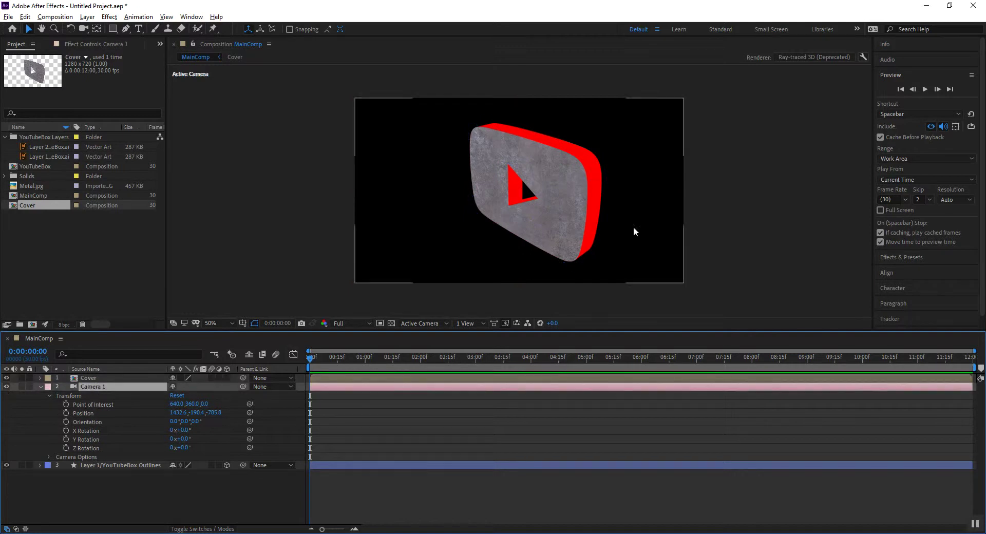
key(c)
drag(539, 229, 519, 214)
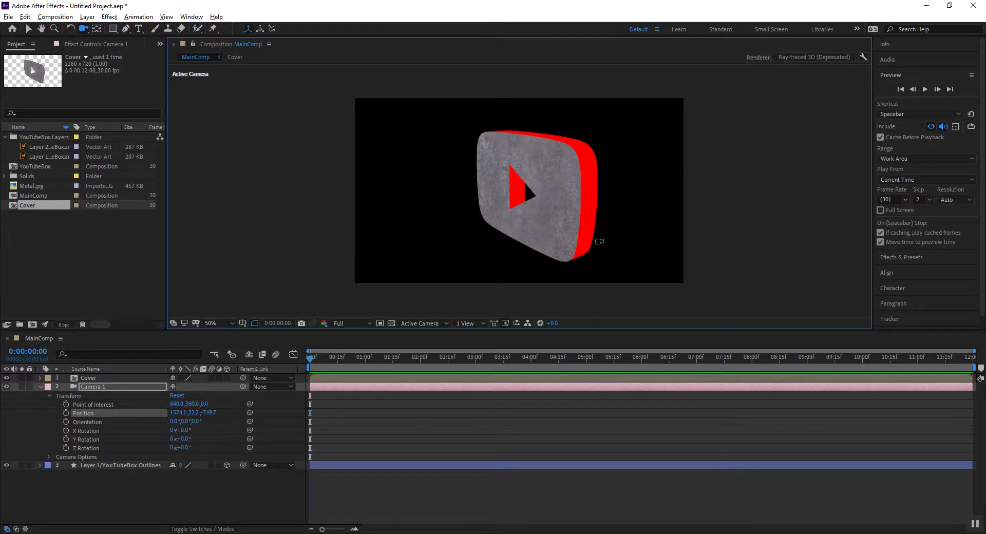
drag(599, 242, 565, 244)
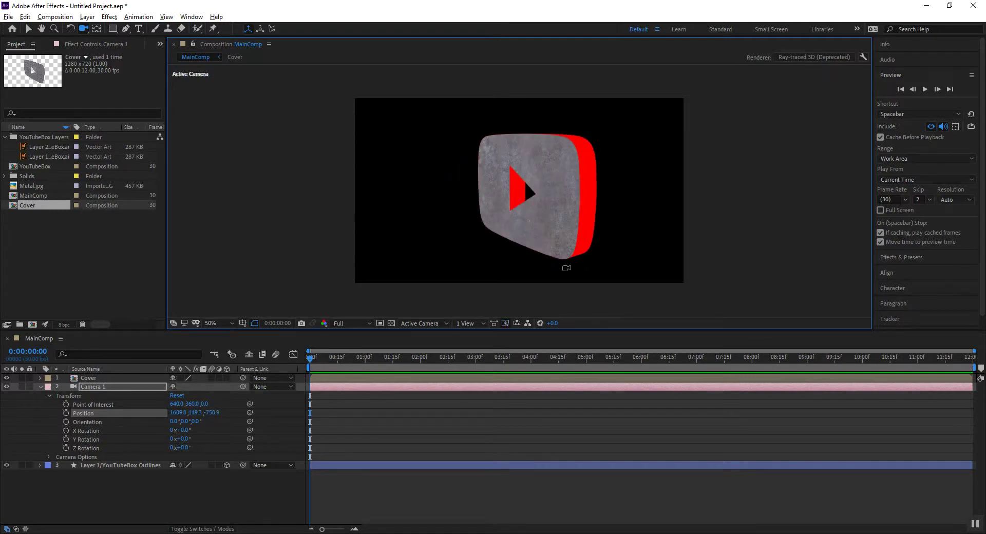
- Hide the Cover layer and reveal the logo layer's Geometry Options, showing Extrusion Depth 80.0
click(41, 387)
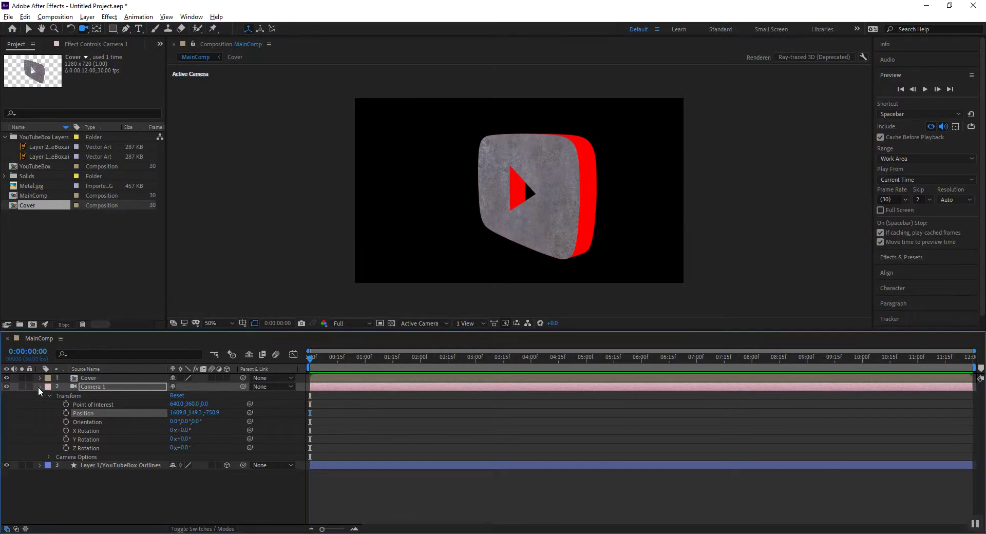
click(6, 378)
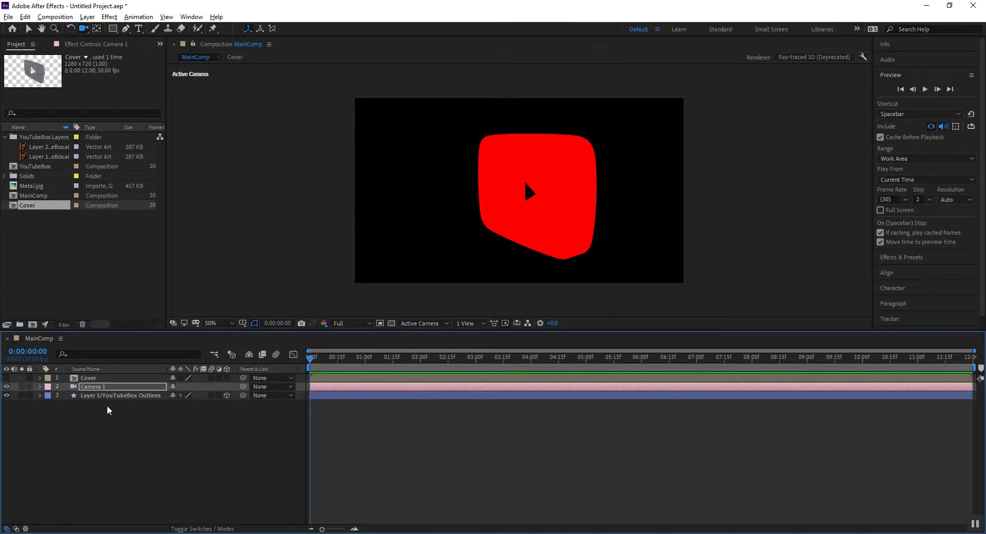
click(46, 396)
click(39, 396)
click(50, 422)
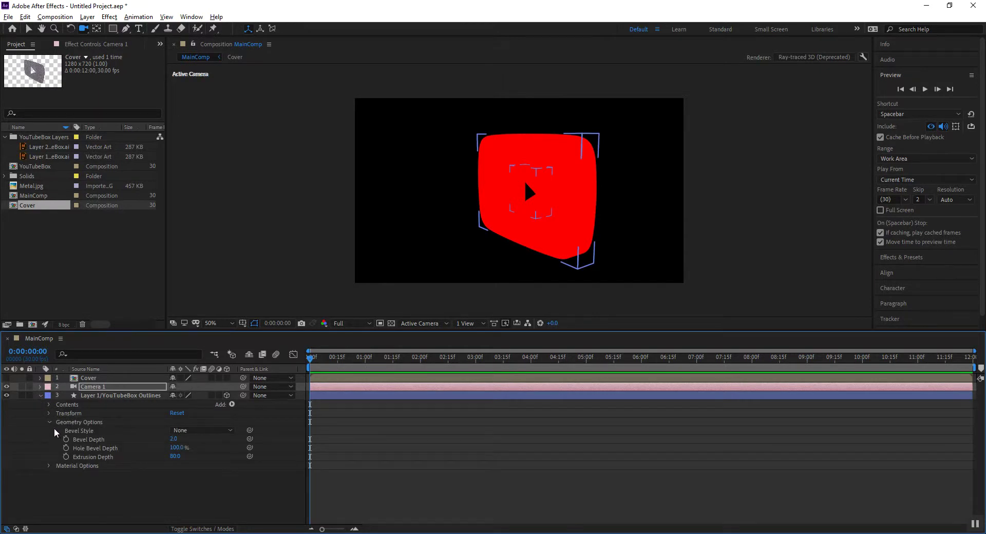
- Set YouTubeBox Outlines' Group 1 Fill 1 colour to white (FFFFFF)
click(50, 422)
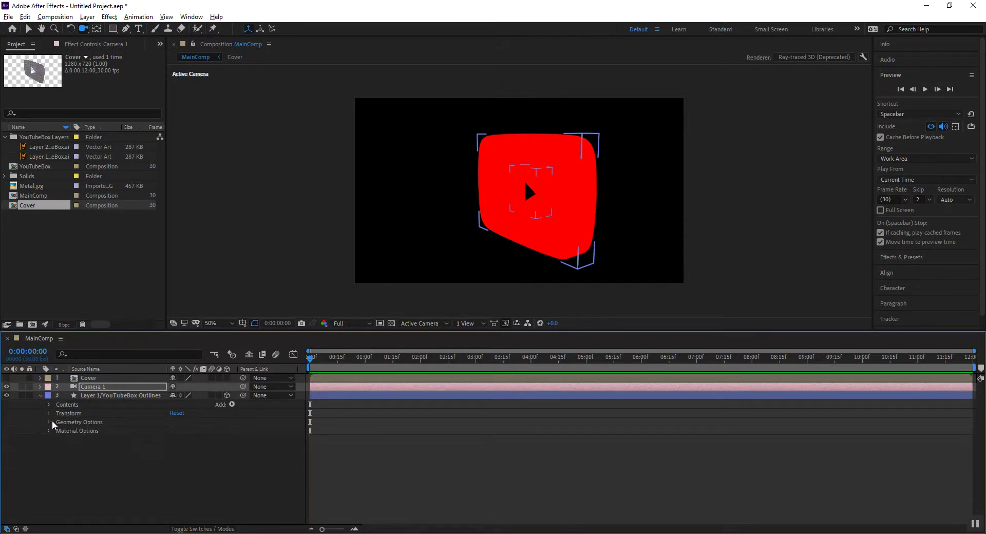
click(41, 396)
click(41, 395)
click(95, 396)
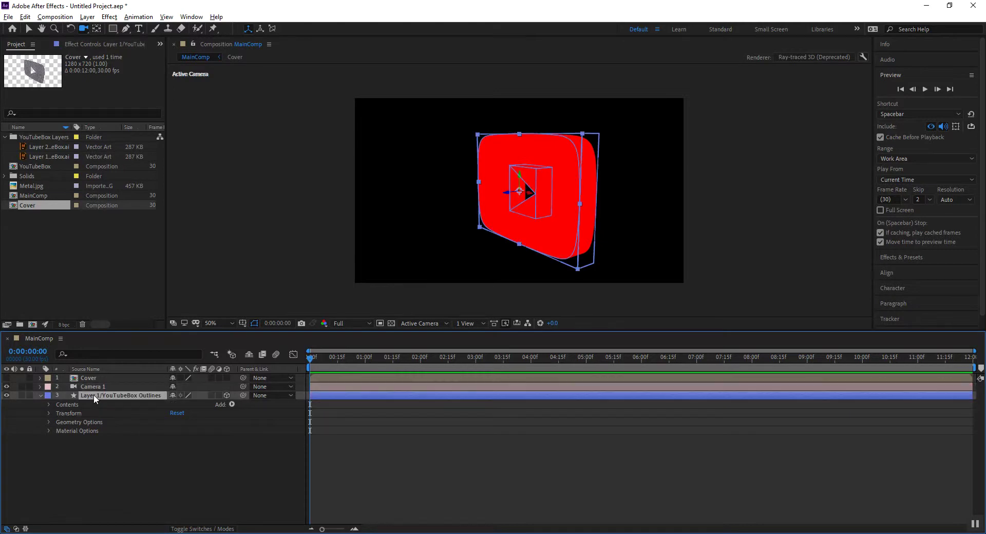
click(49, 404)
click(57, 413)
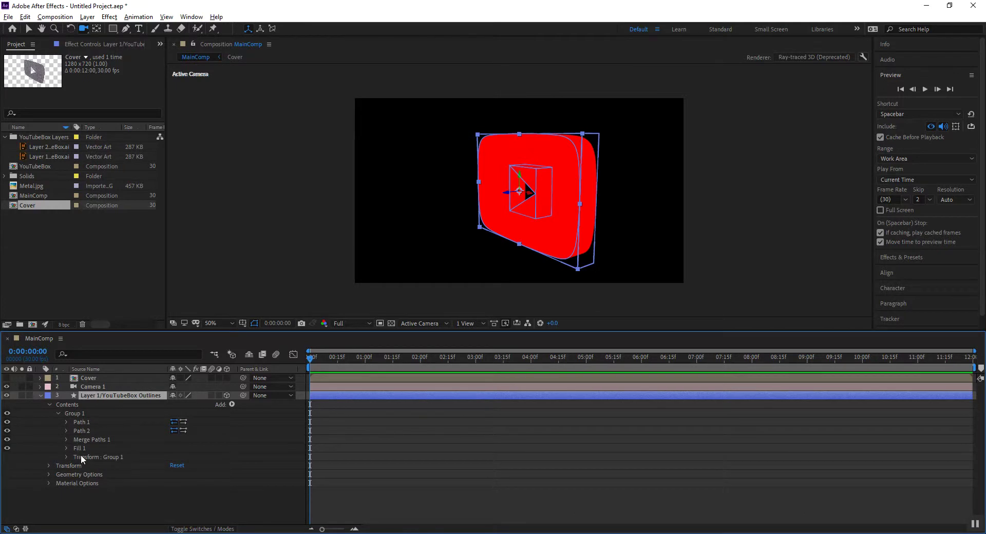
click(67, 448)
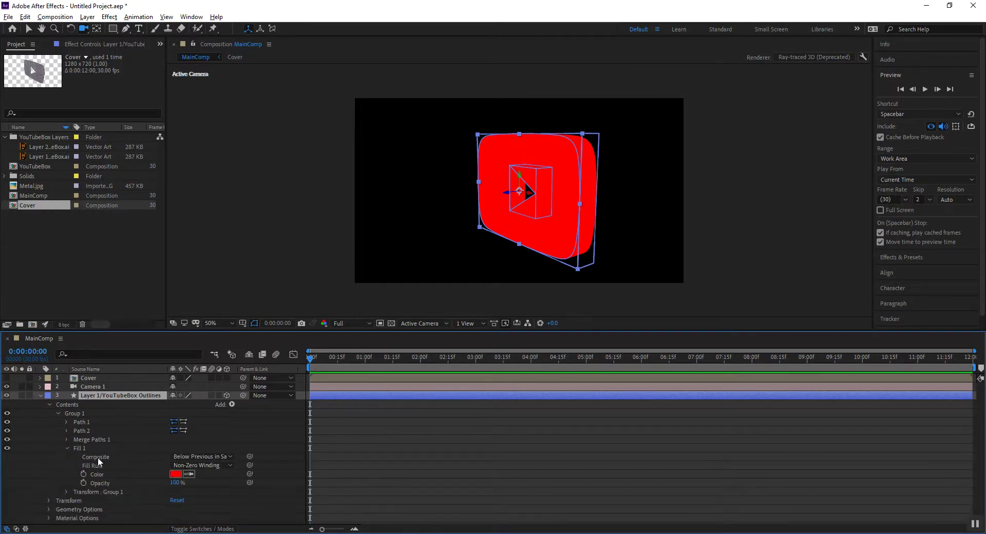
click(176, 474)
drag(170, 248, 115, 186)
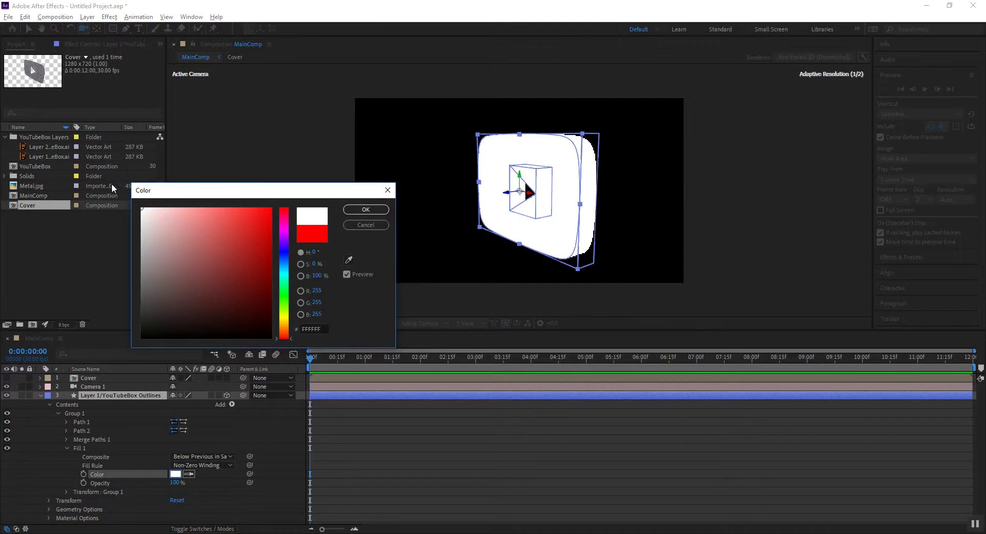
click(366, 210)
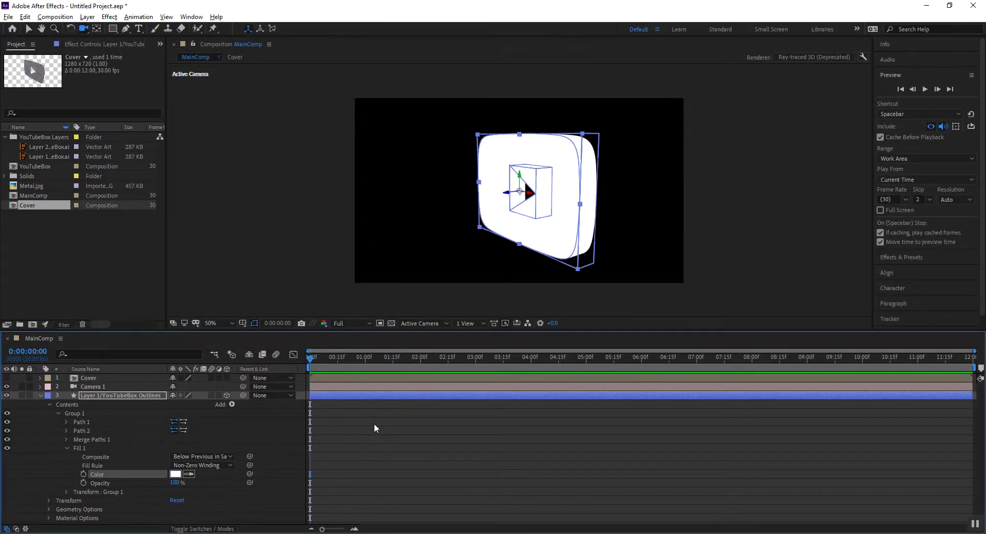
click(58, 412)
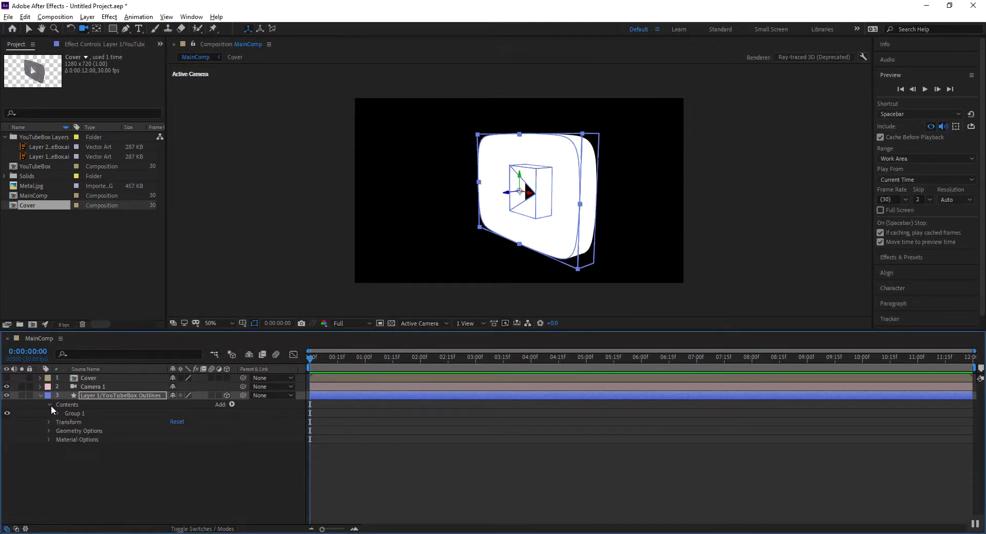
click(49, 405)
- Create Spot Light 1 with Ctrl+Alt+Shift+L and show its Position, 693.3, 306.7, -444.4
click(86, 471)
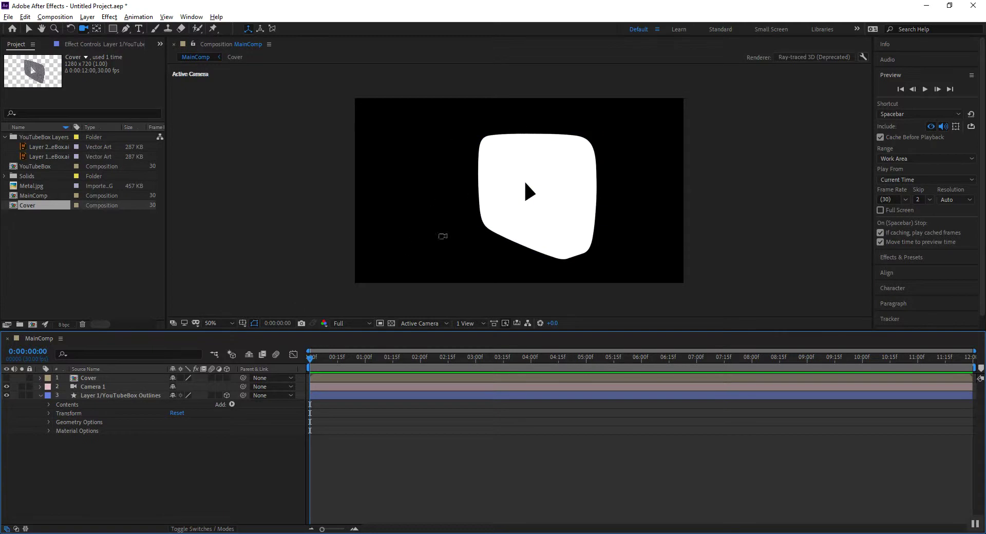
click(29, 29)
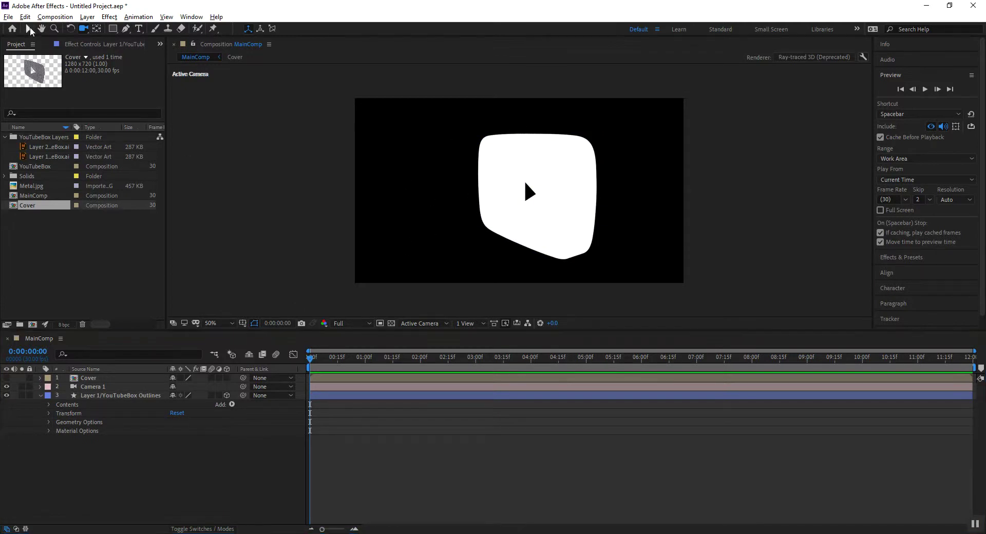
click(502, 147)
click(168, 487)
key(ctrl+alt+shift+l)
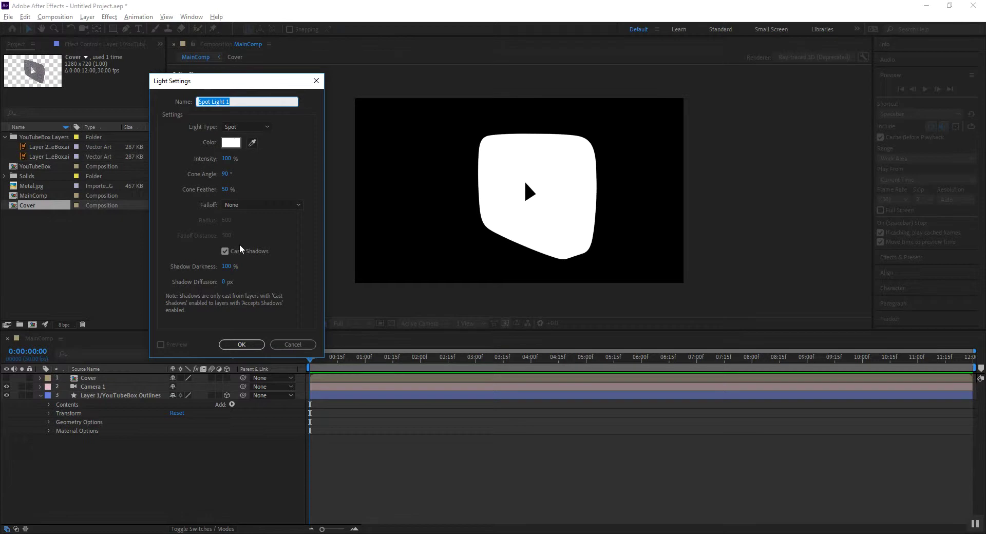
click(241, 345)
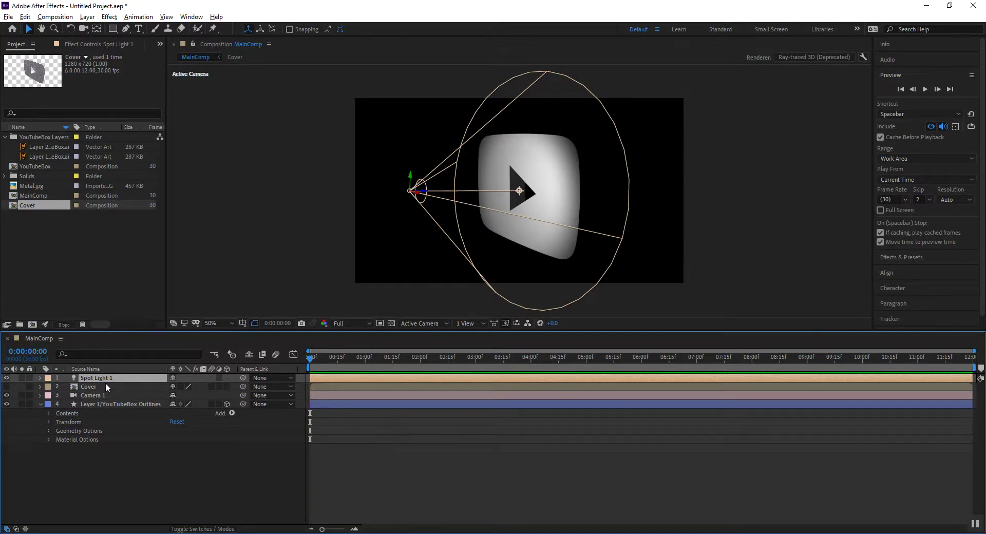
key(p)
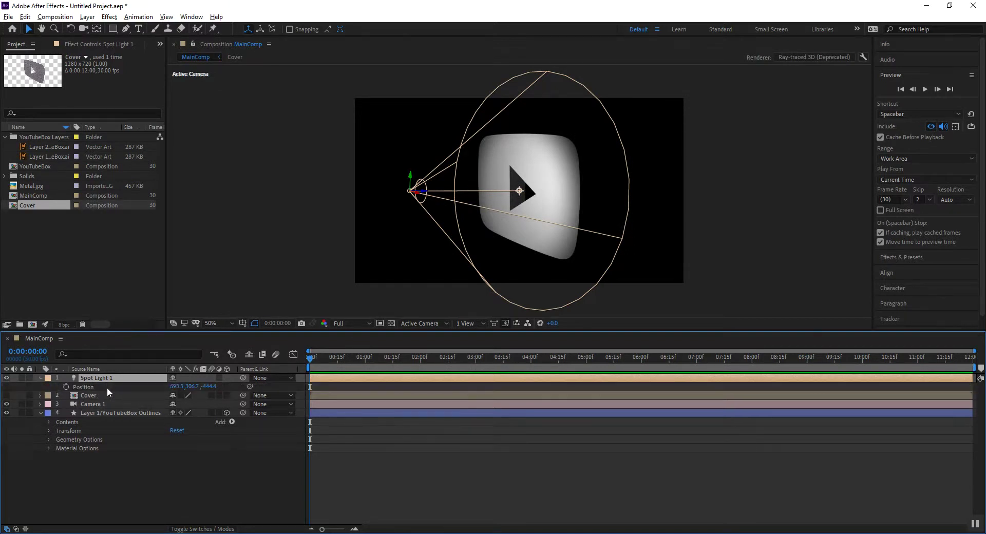
- Set Spot Light 1's Position to 640, 360, -800 and drag Metal.jpg into MainComp
click(180, 386)
text(640)
key(Return)
click(192, 386)
text(360)
key(Return)
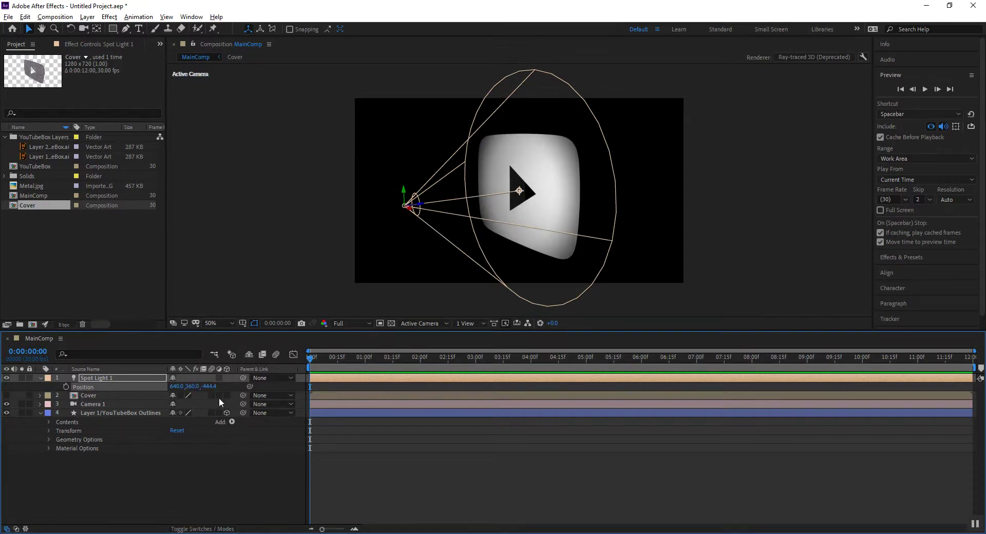
drag(210, 389, 208, 389)
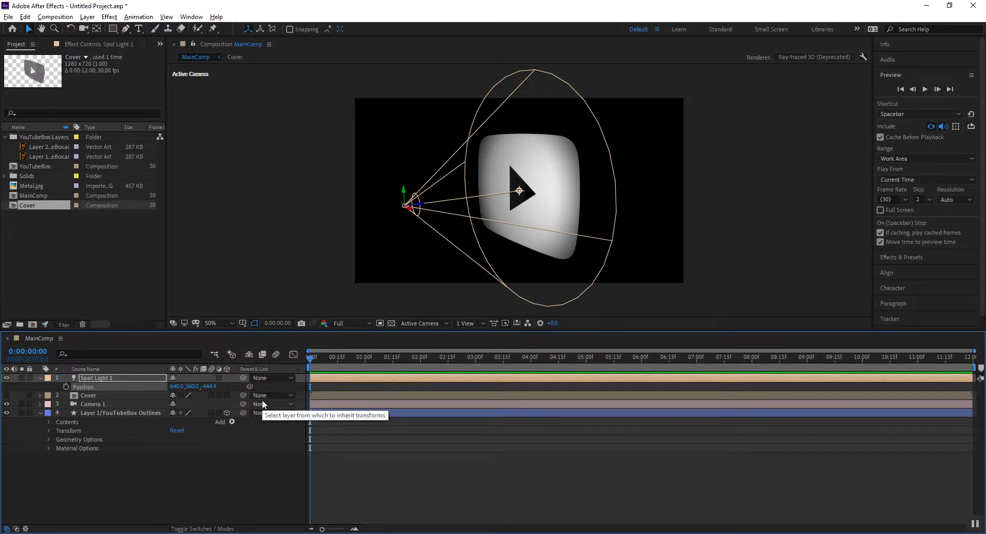
click(209, 388)
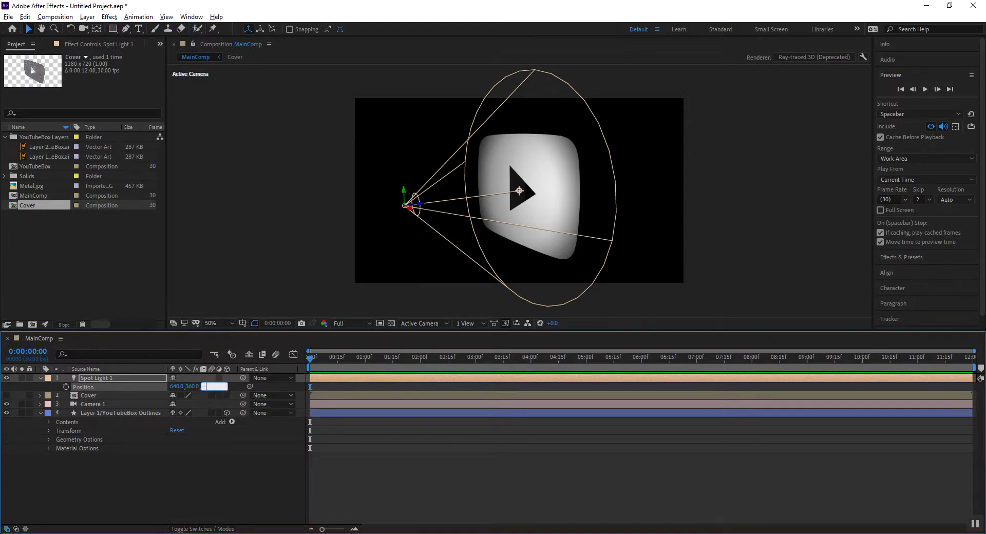
text(-800)
key(Return)
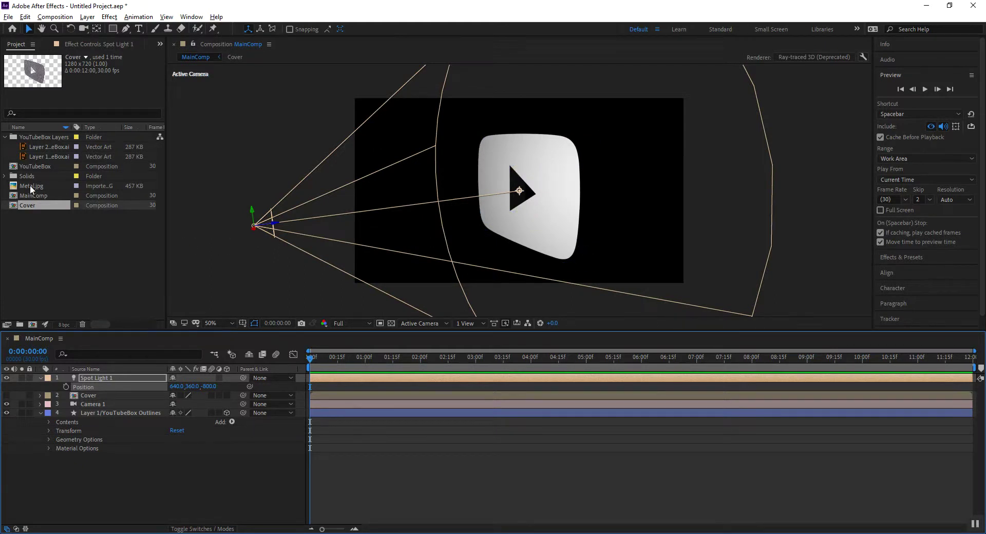
drag(31, 188, 75, 374)
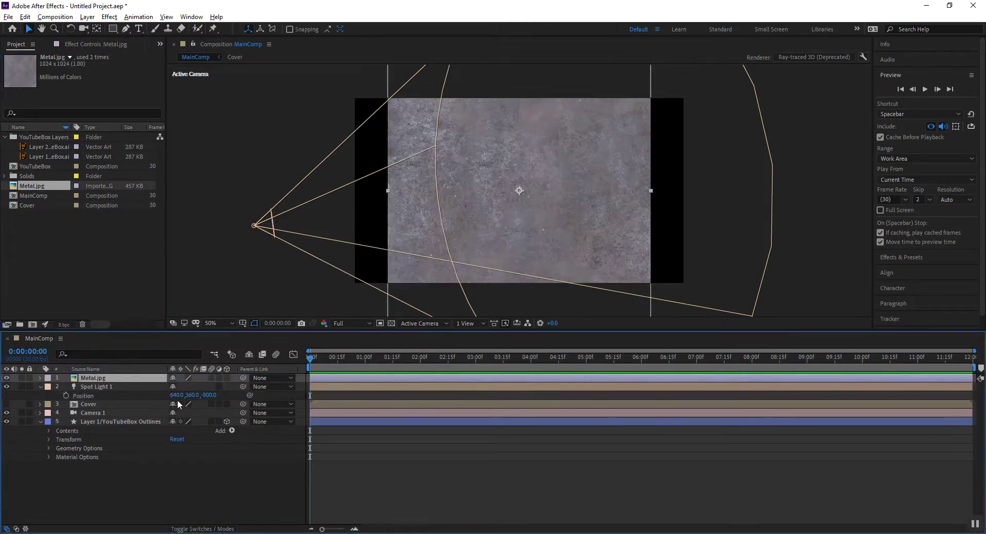
- Make Metal.jpg a 3D layer and set its Position Z to -600
click(226, 378)
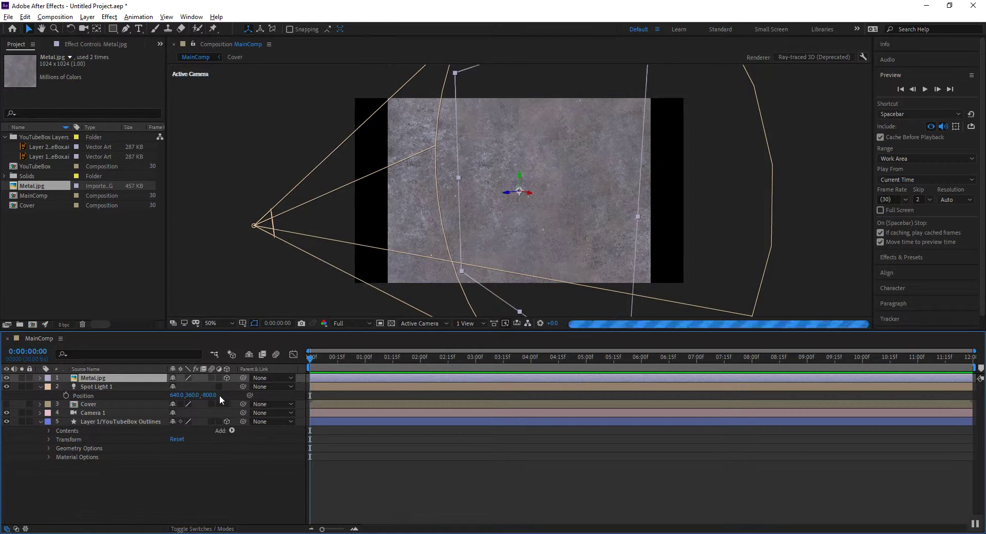
key(p)
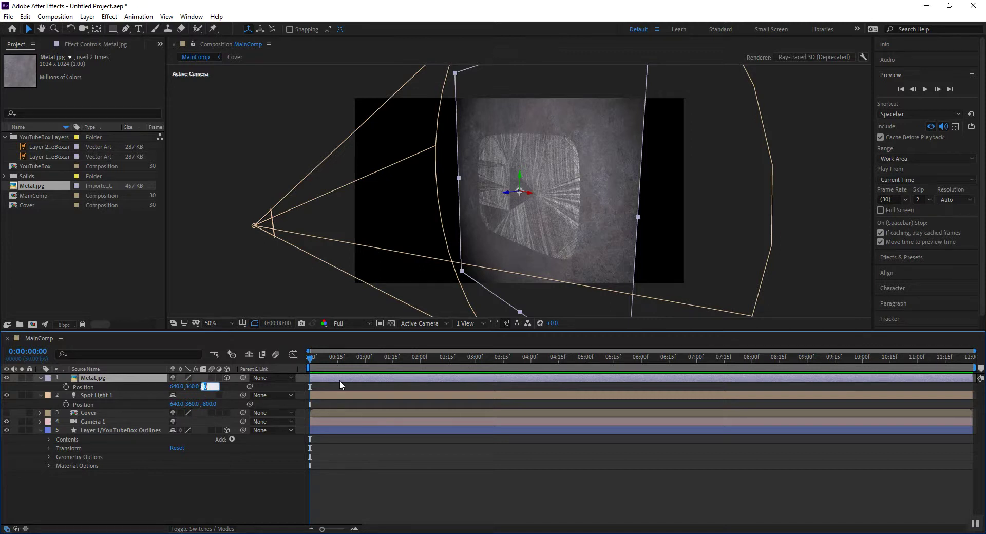
text(-600)
key(Return)
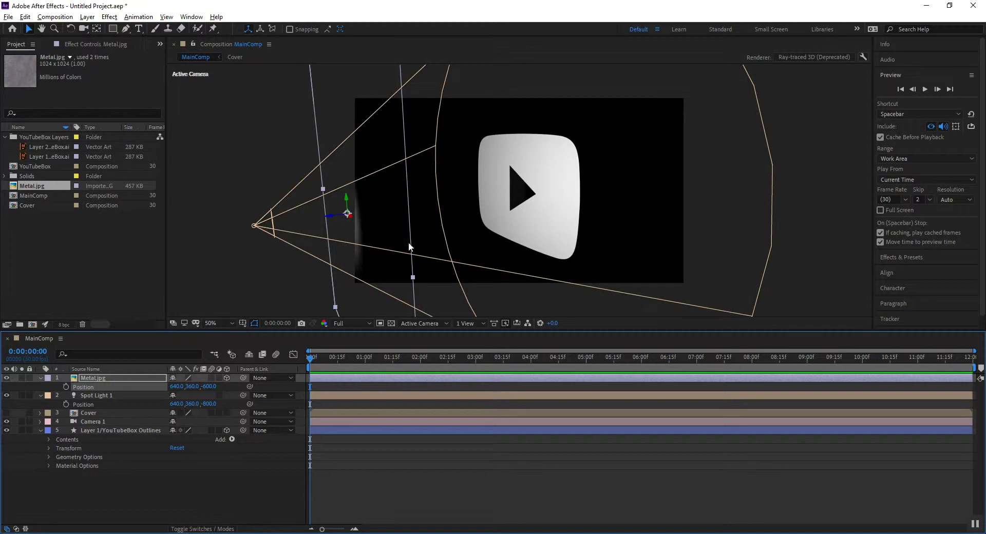
- Switch the viewer to the Front view at 25% magnification
click(435, 324)
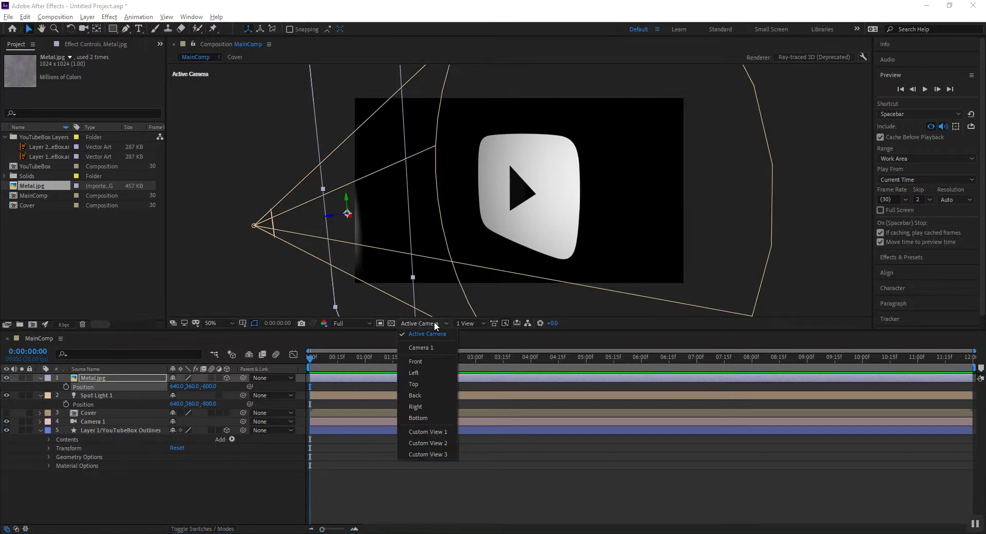
click(429, 362)
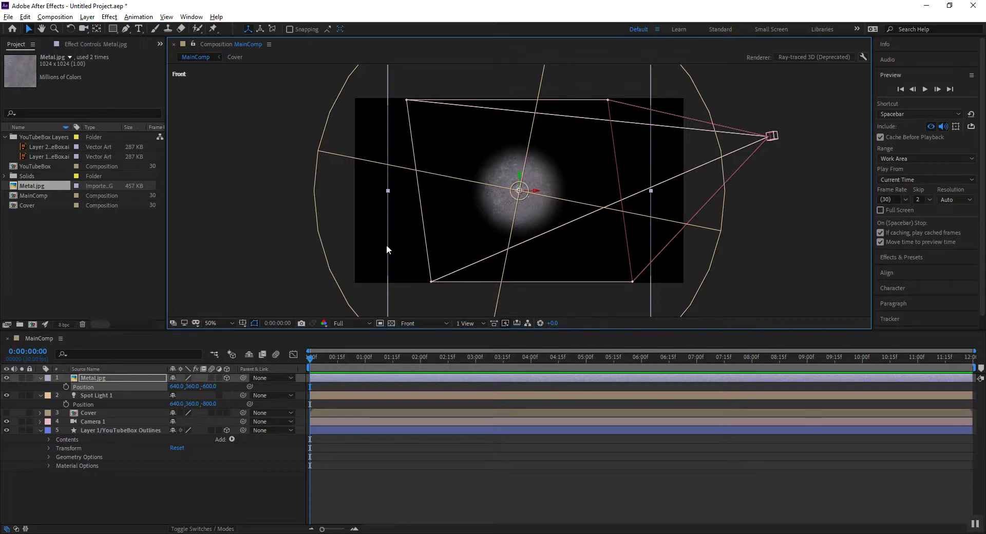
key(comma)
key(comma)
key(comma)
key(comma)
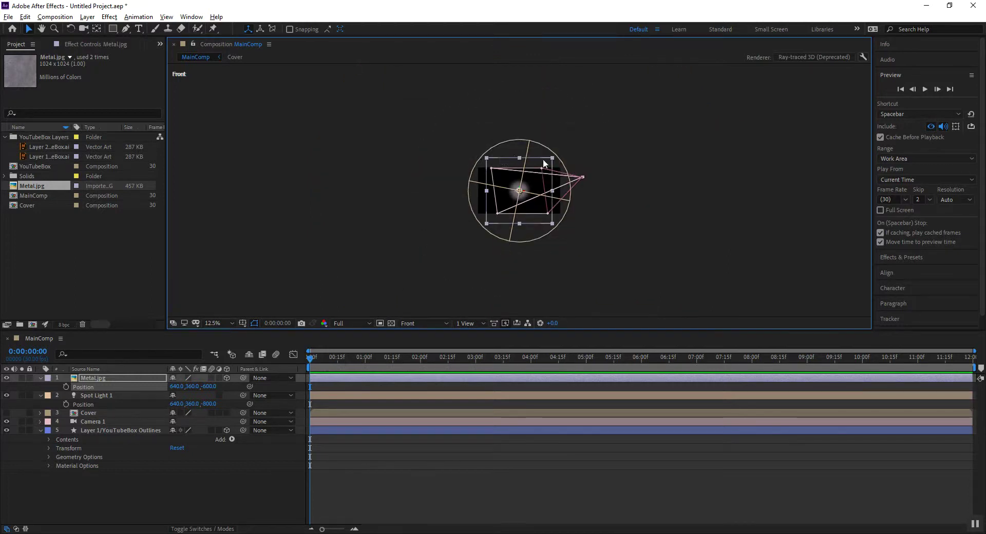
key(period)
key(period)
key(period)
key(period)
key(comma)
key(comma)
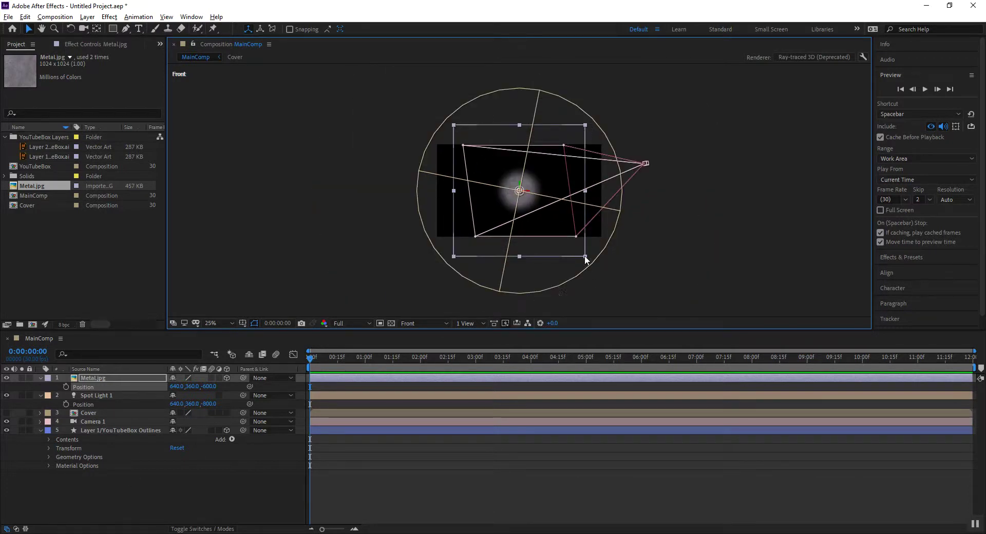
- Scale Metal.jpg down to 40%
drag(584, 256, 545, 217)
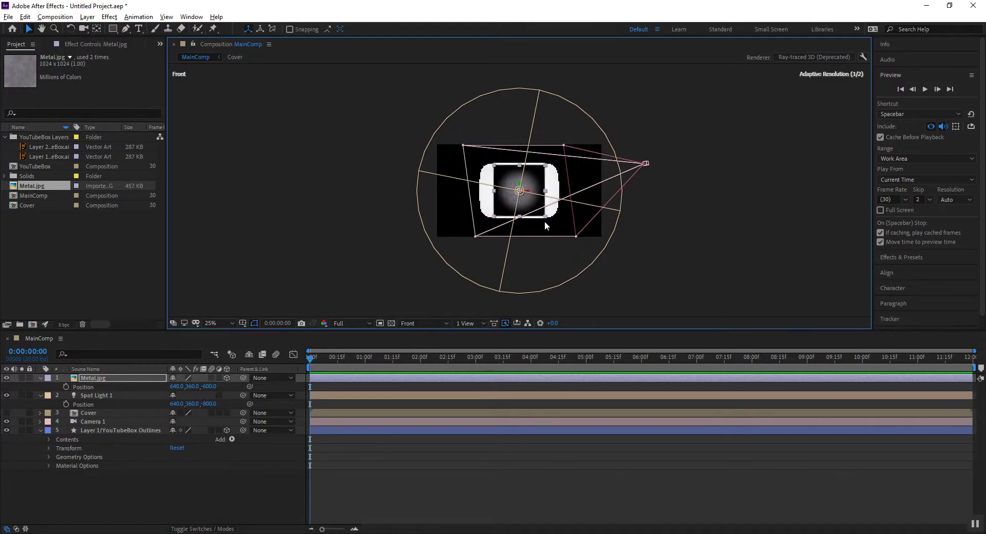
key(s)
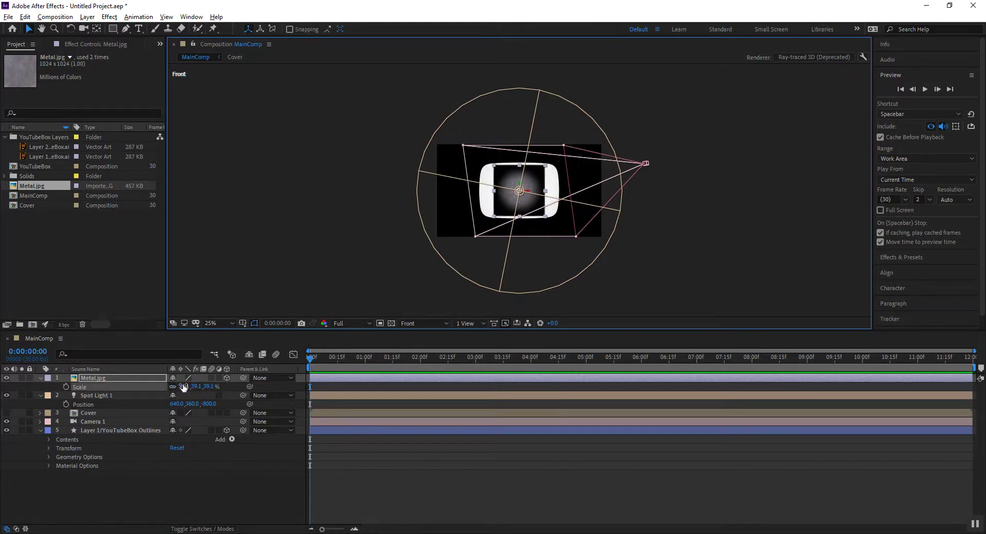
click(189, 386)
text(40)
key(Return)
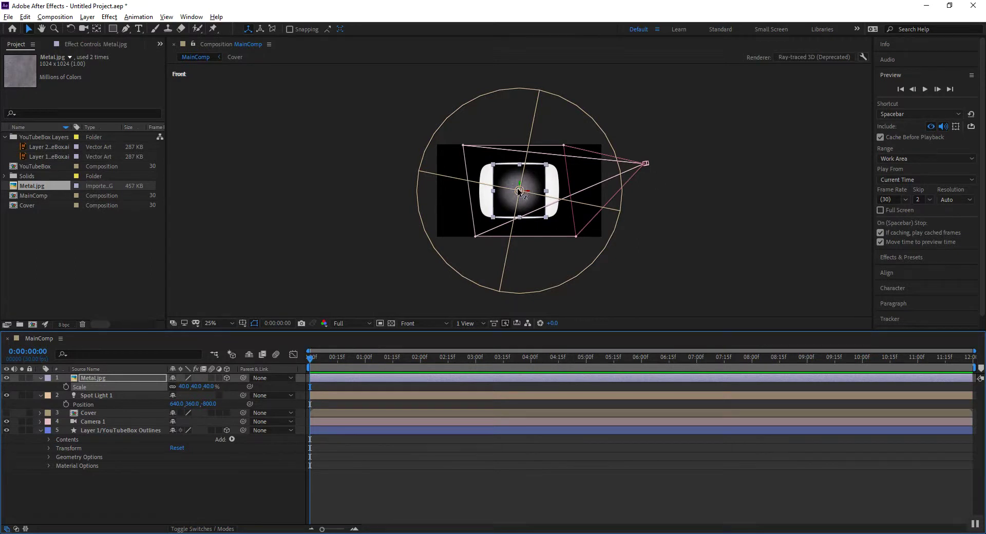
scroll(519, 191, up, 4)
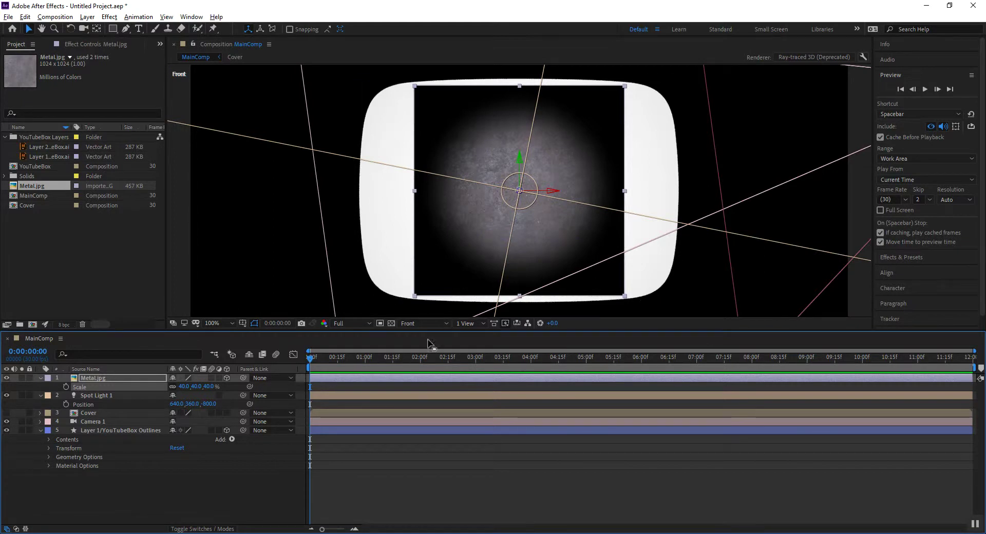
- View the scene through Camera 1 and fold away the Scale property
click(415, 323)
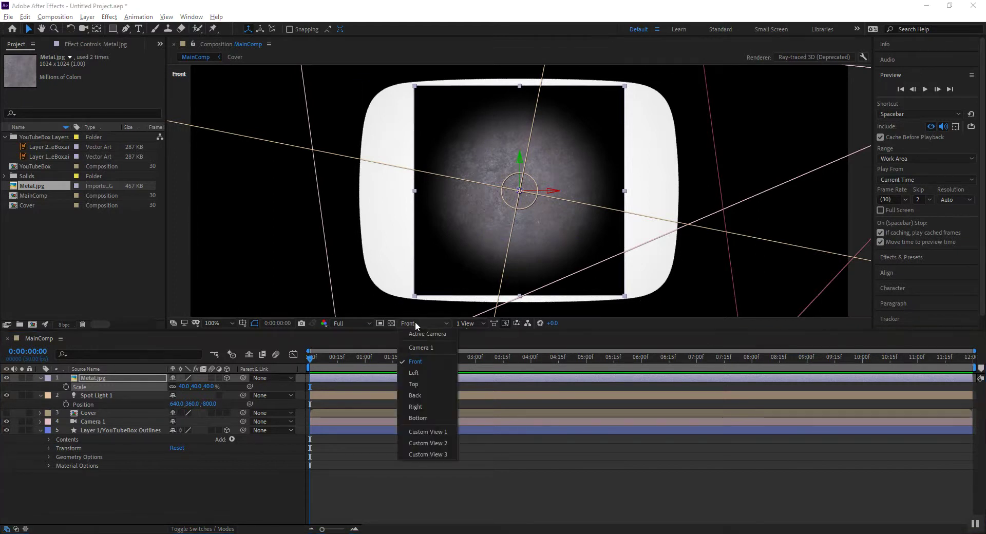
click(429, 348)
scroll(564, 203, down, 4)
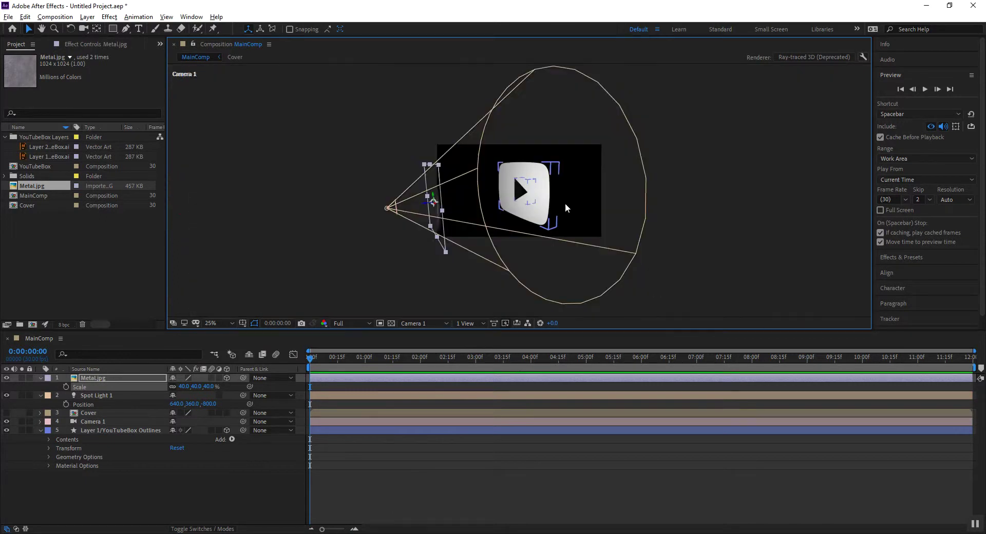
scroll(564, 202, up, 2)
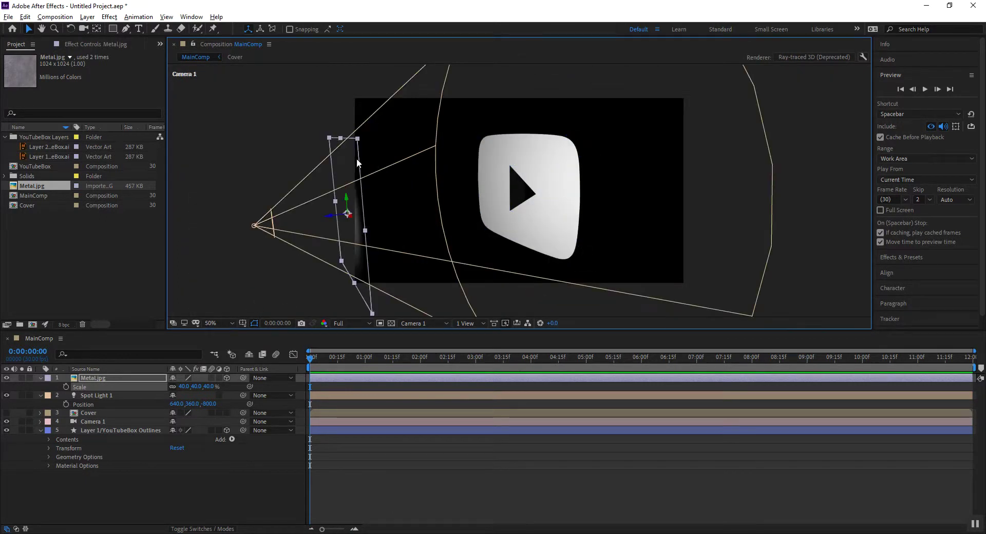
click(41, 378)
- Set Metal.jpg's Material Options Casts Shadows to Only
click(42, 378)
click(49, 386)
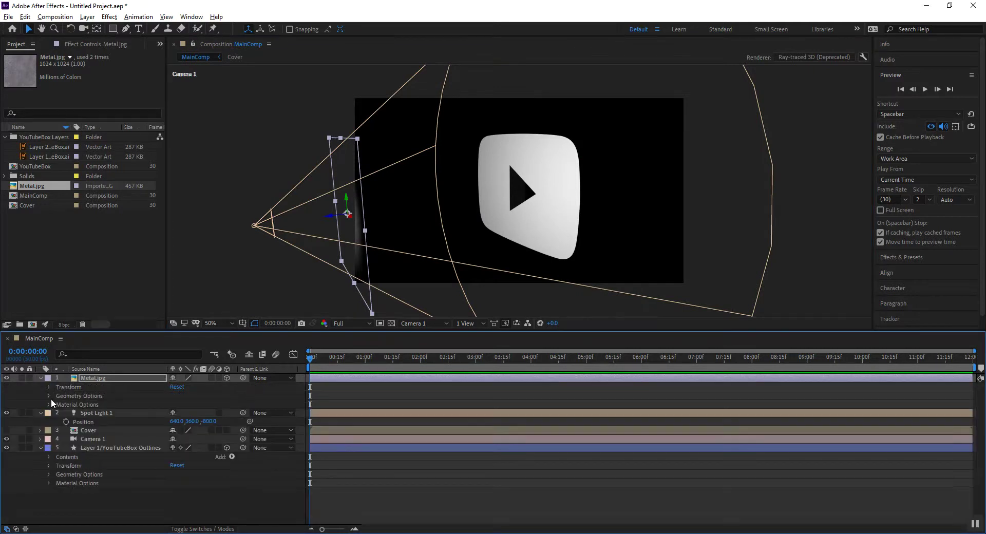
click(49, 404)
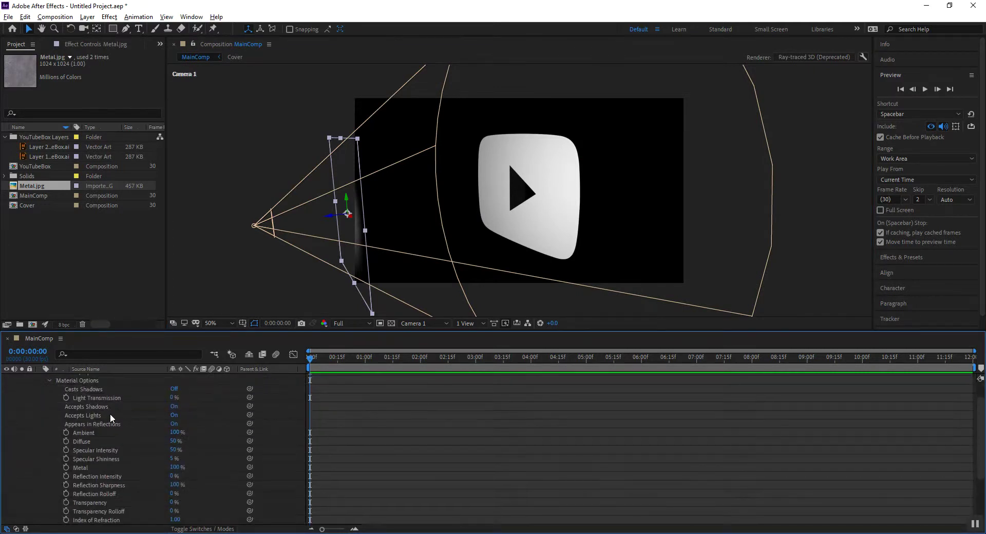
click(175, 388)
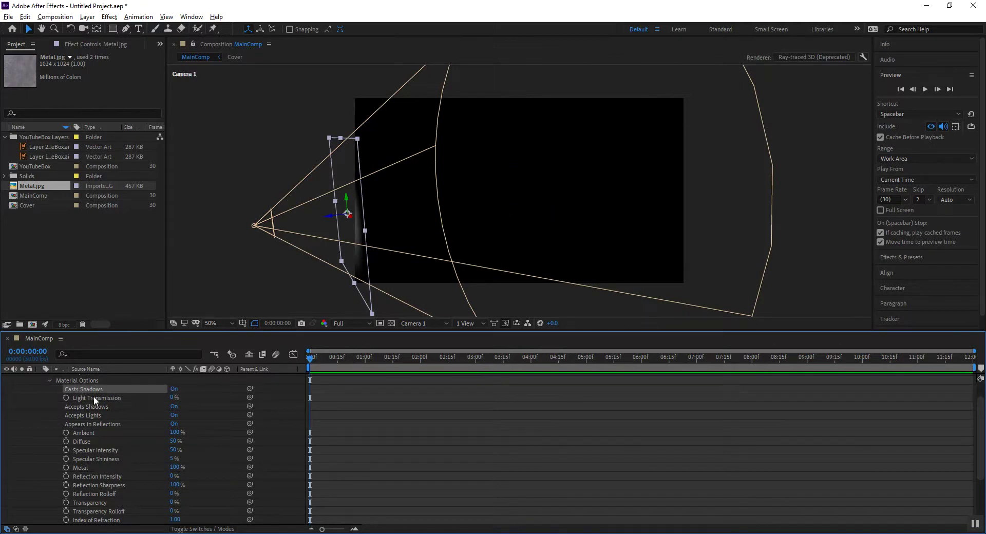
click(174, 389)
click(175, 389)
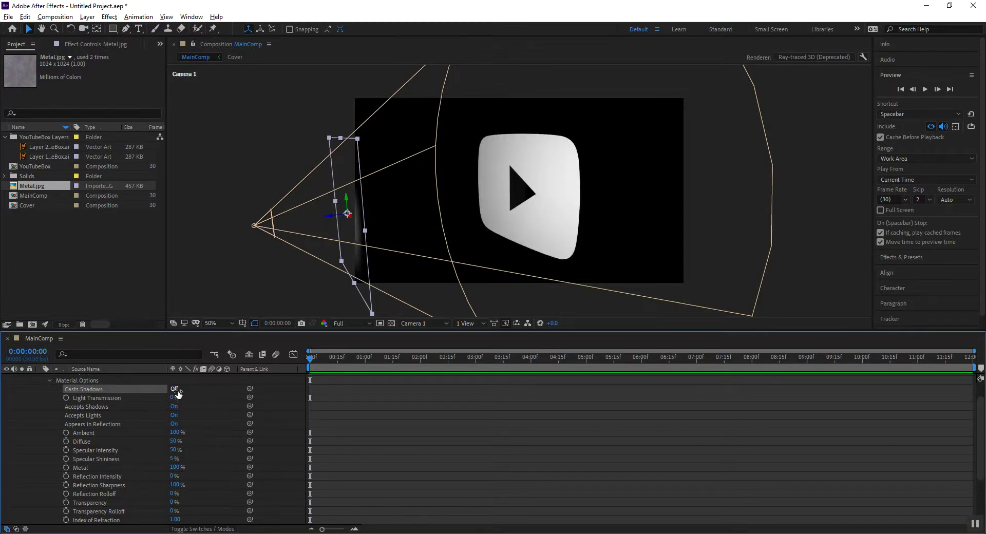
click(175, 389)
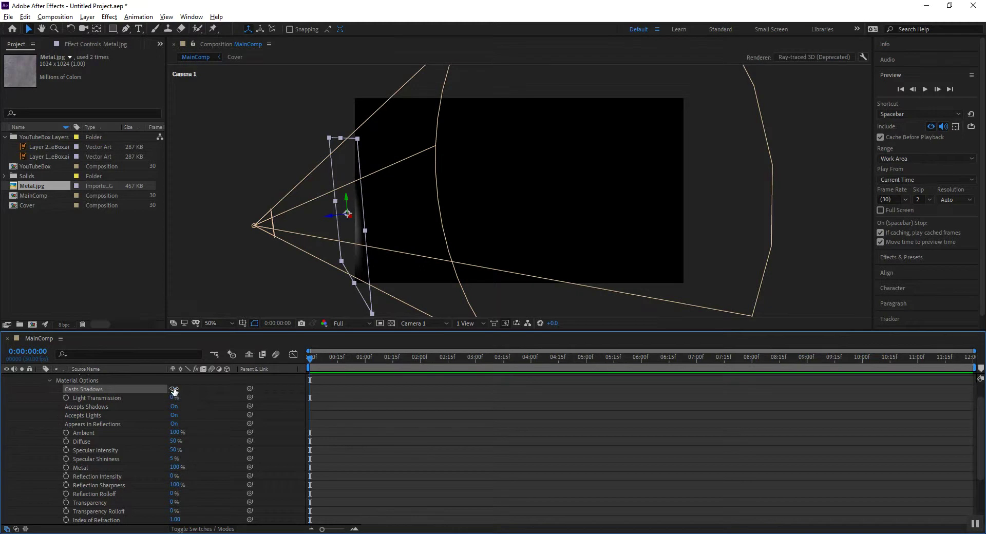
click(174, 389)
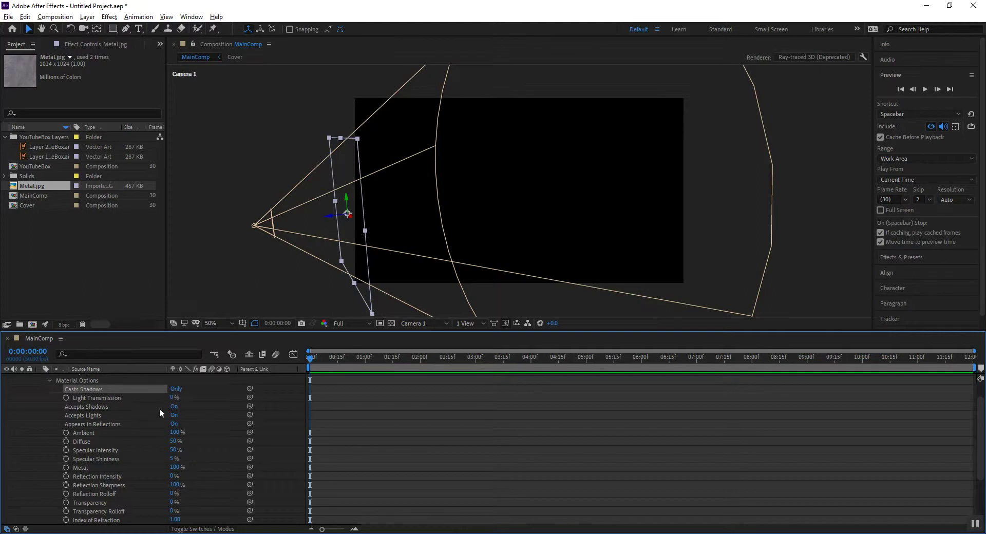
- Raise Metal.jpg's Light Transmission to 100% and zoom in on the textured logo
drag(174, 396, 341, 395)
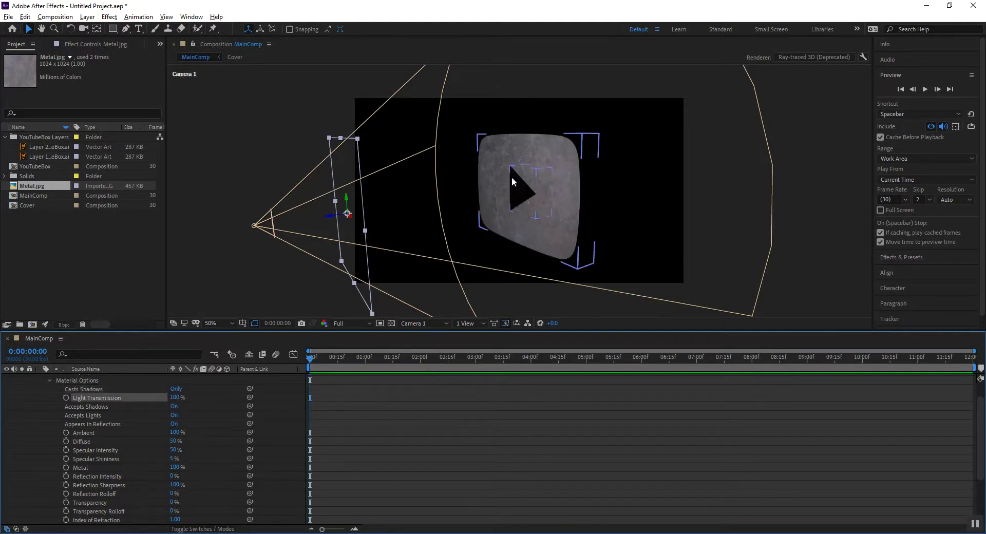
key(period)
key(period)
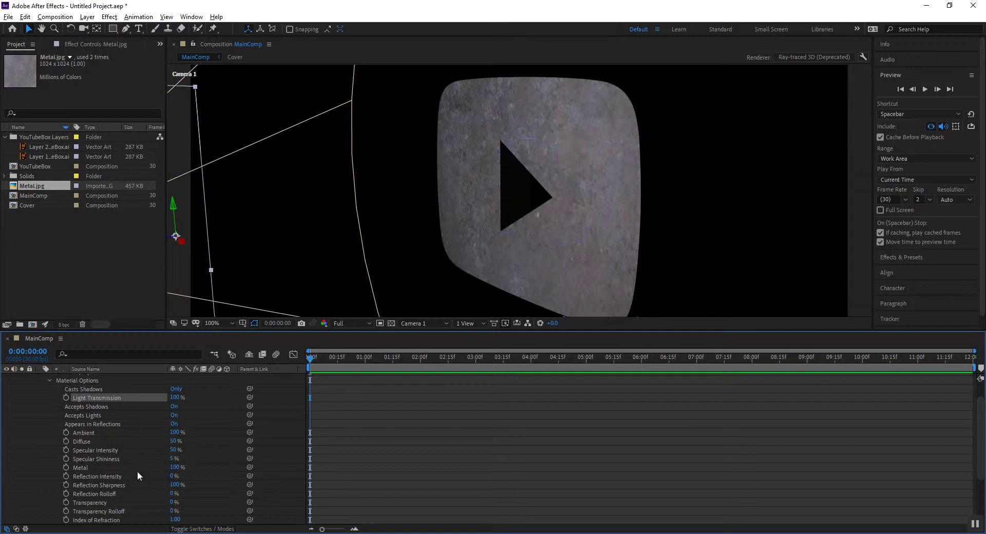
scroll(507, 209, down, 4)
scroll(508, 208, up, 2)
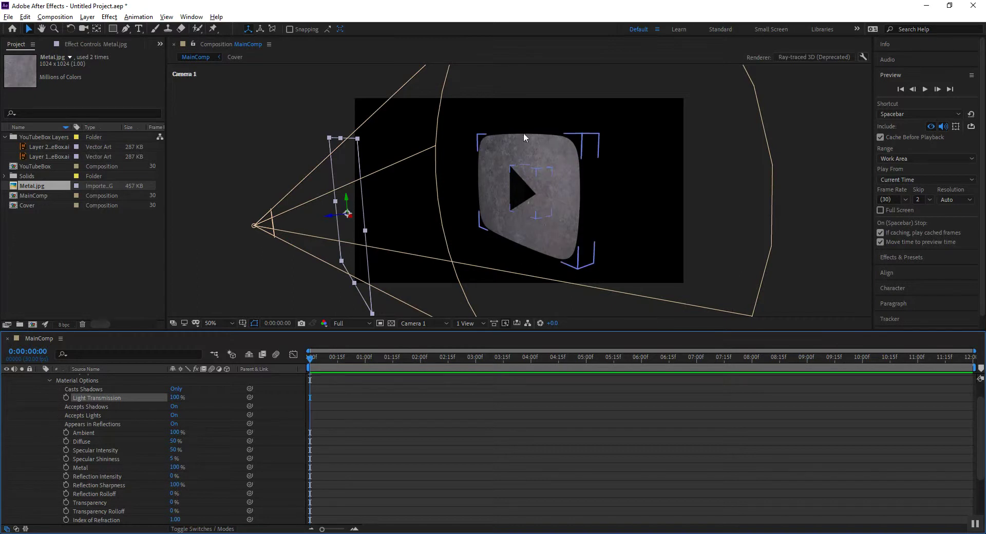
- Collapse the Metal.jpg and Spot Light 1 property groups in the Timeline
click(50, 381)
click(50, 387)
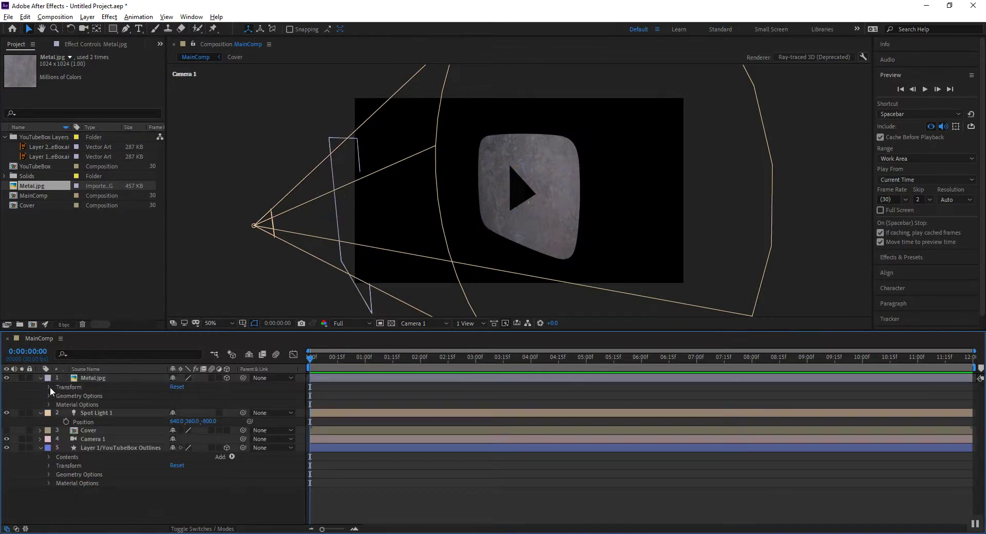
click(42, 378)
click(42, 386)
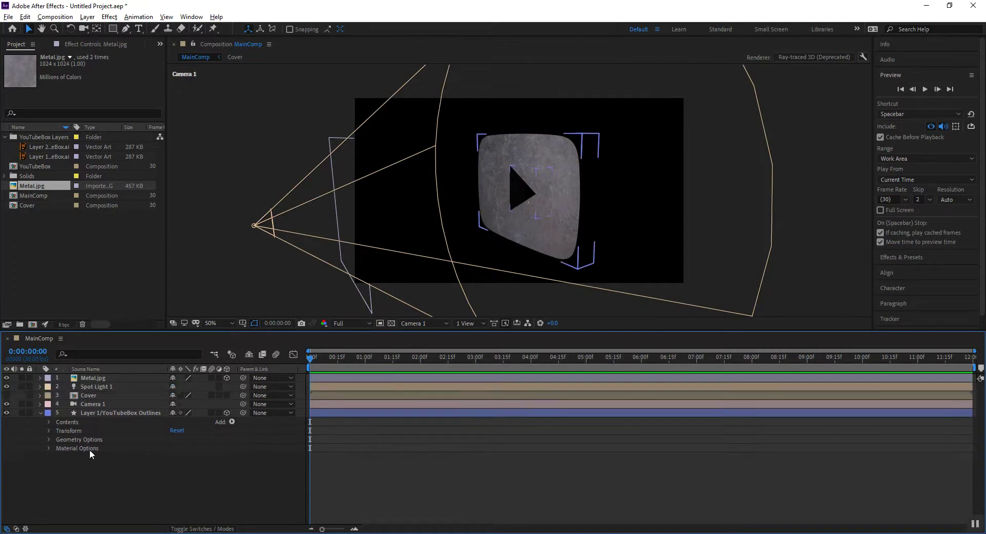
- Create a 3D null, Null 4, and parent Metal.jpg and Spot Light 1 to it
key(ctrl+alt+shift+y)
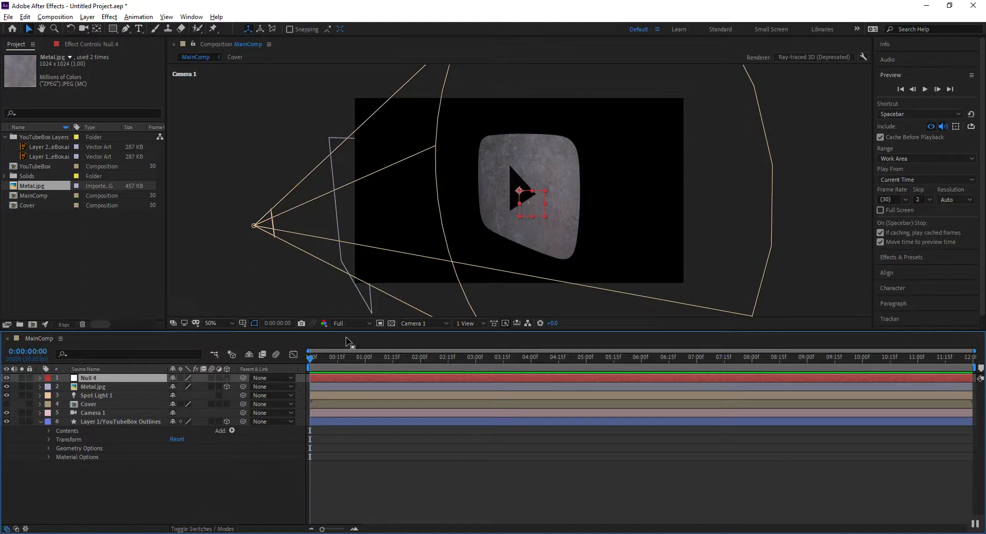
click(226, 378)
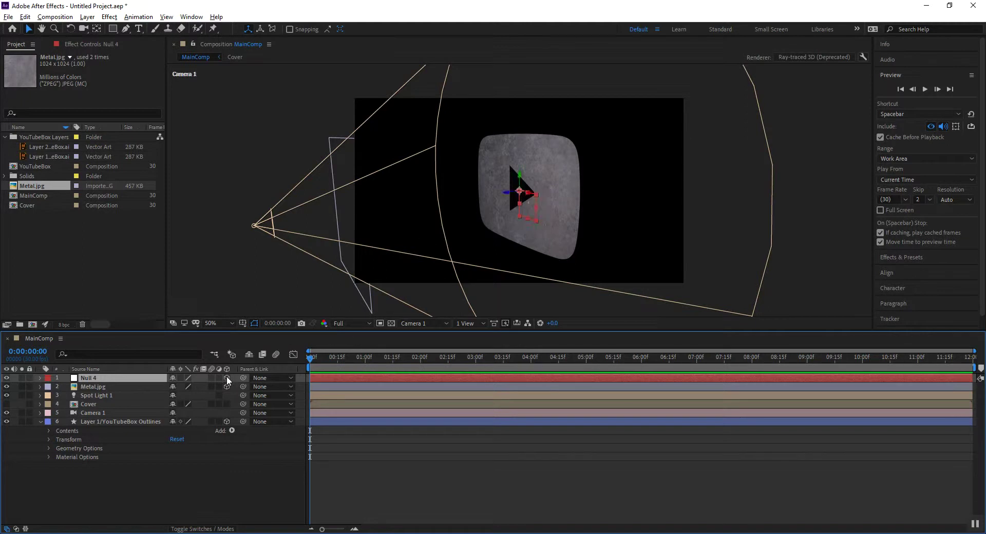
click(101, 393)
ctrl+click(97, 388)
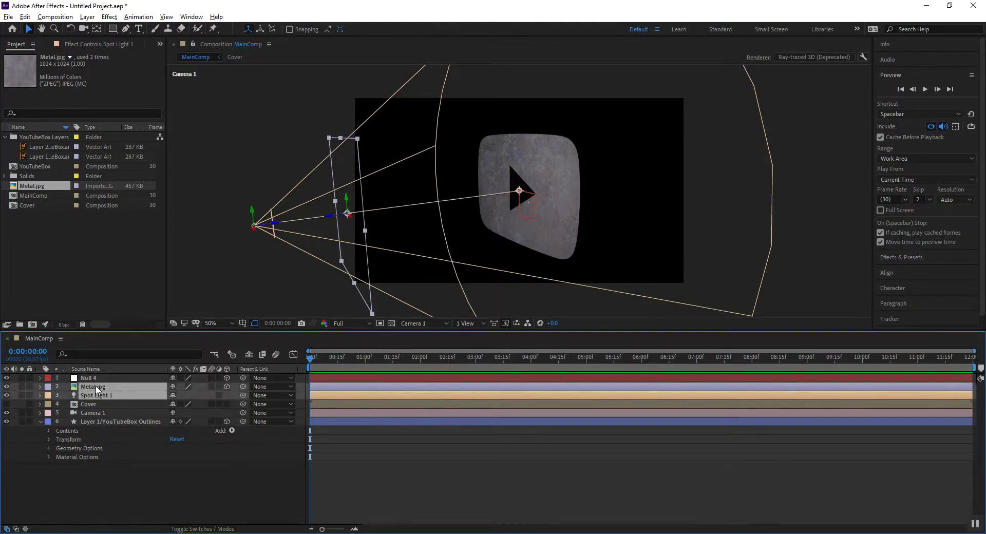
click(272, 395)
click(272, 409)
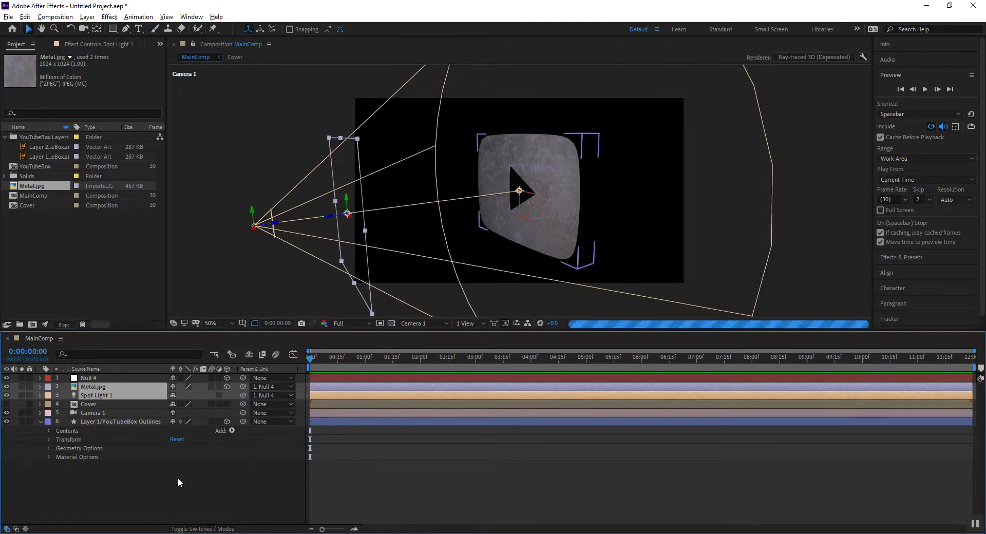
- Set Null 4's X orientation to 270°
click(89, 379)
key(r)
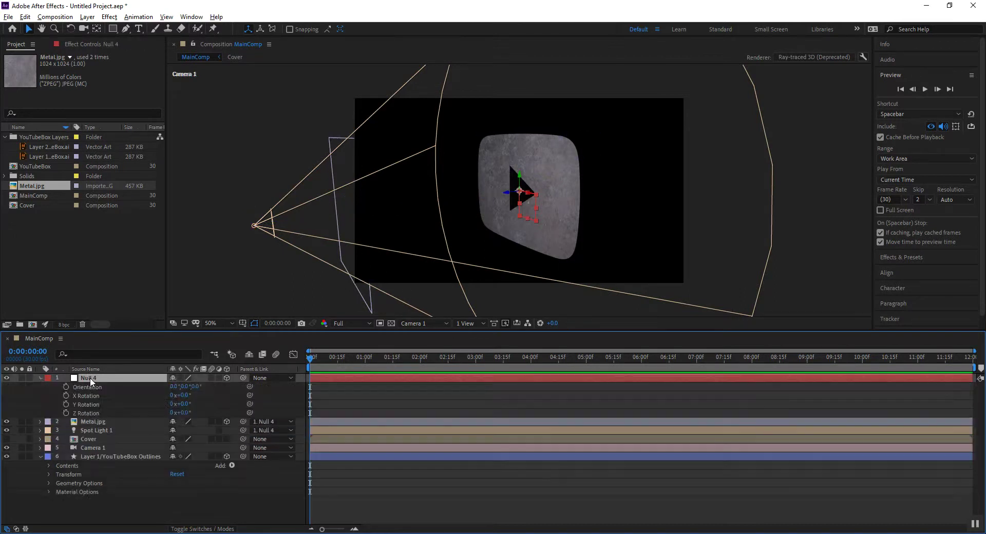
click(173, 386)
text(270)
key(Return)
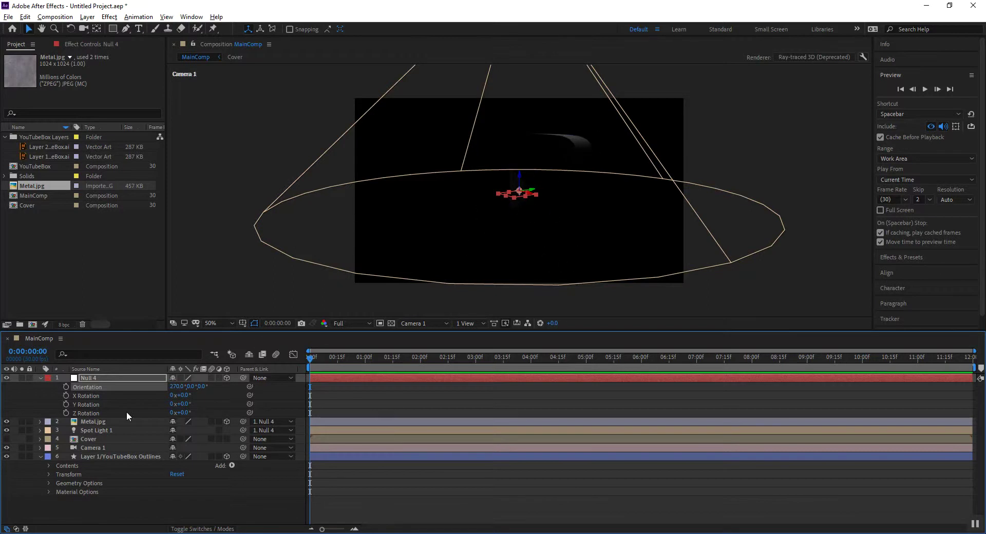
- Orbit Camera 1 and zoom the viewer in and out to inspect the scene from another angle
click(92, 446)
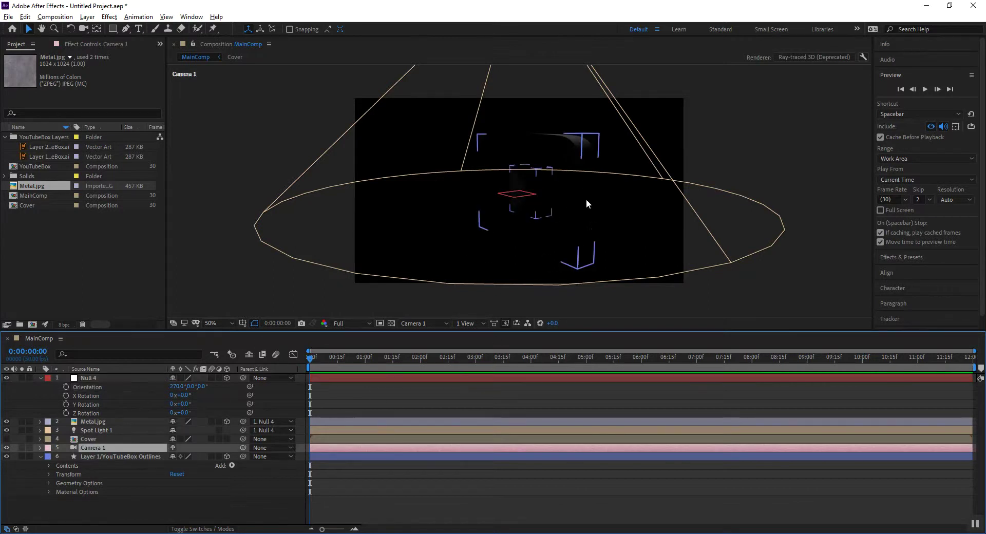
key(c)
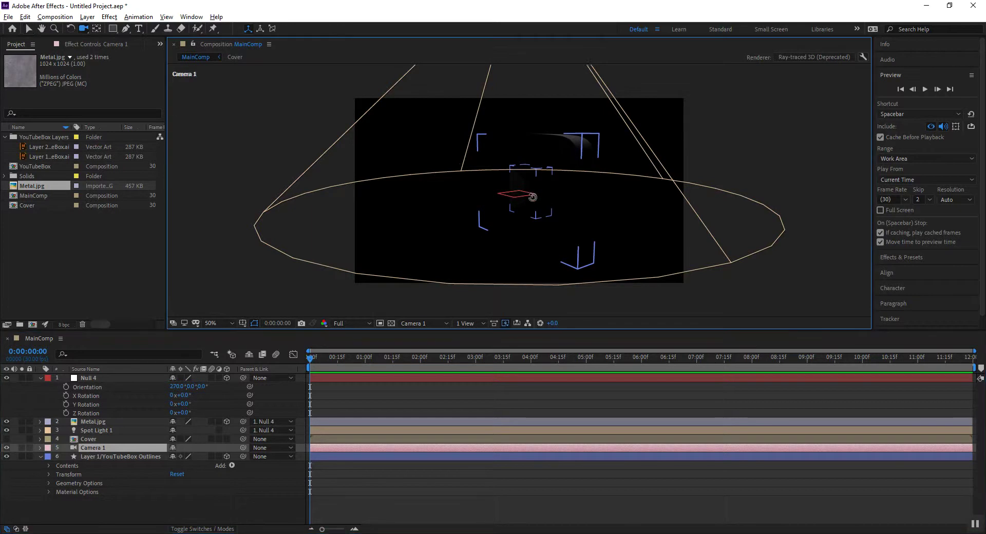
drag(533, 194, 539, 207)
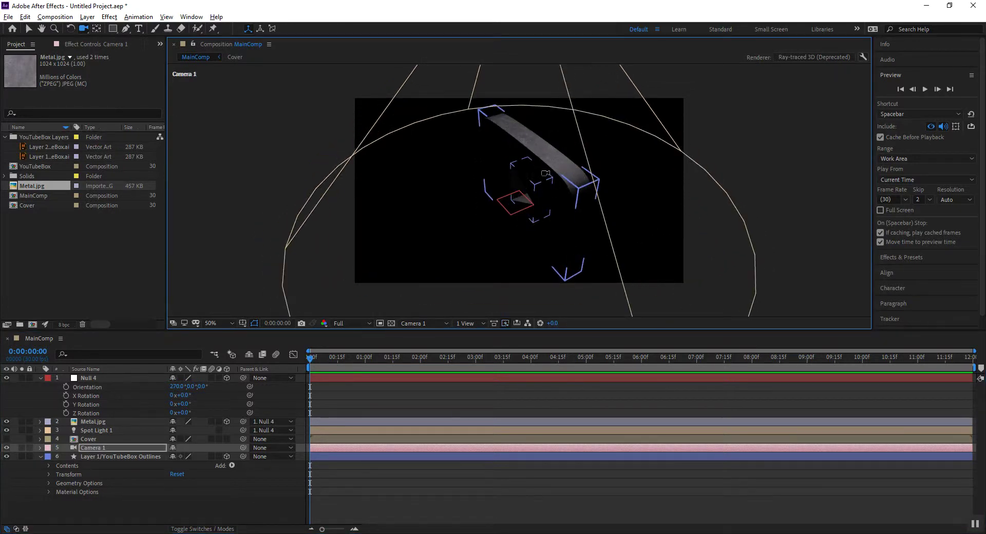
key(c)
key(period)
key(period)
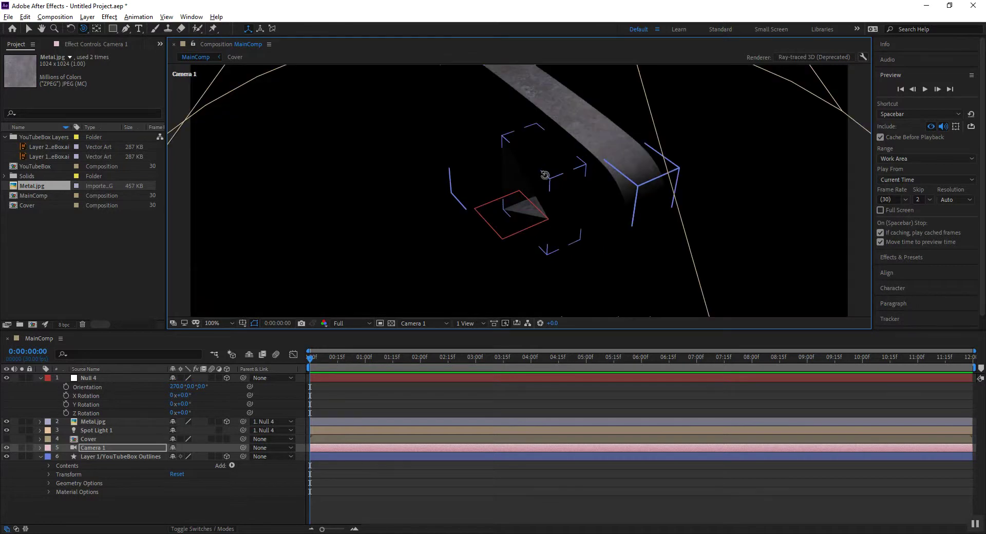
key(comma)
key(comma)
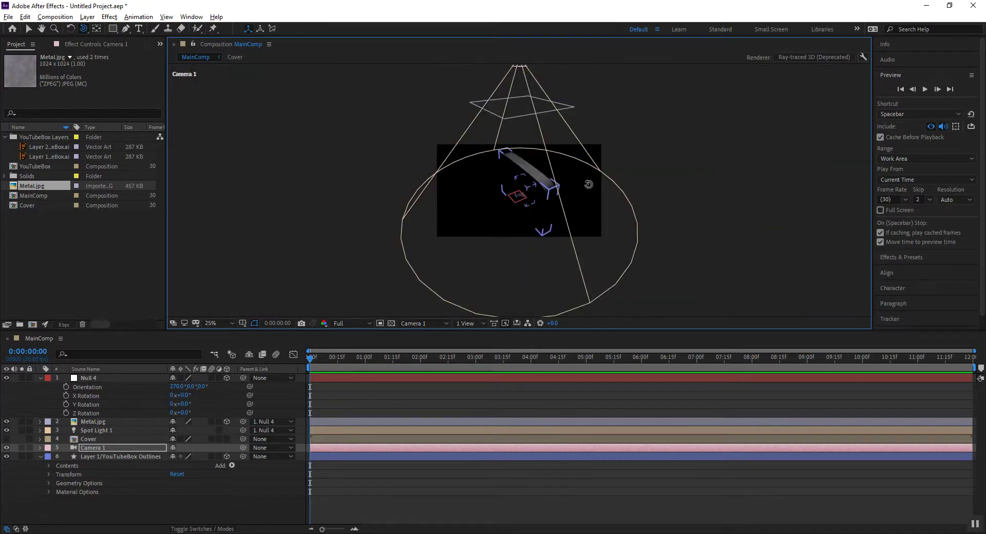
key(period)
key(period)
key(comma)
key(comma)
- Scrub Null 4's Y orientation to about 316° so the spotlight aims from the side
click(41, 378)
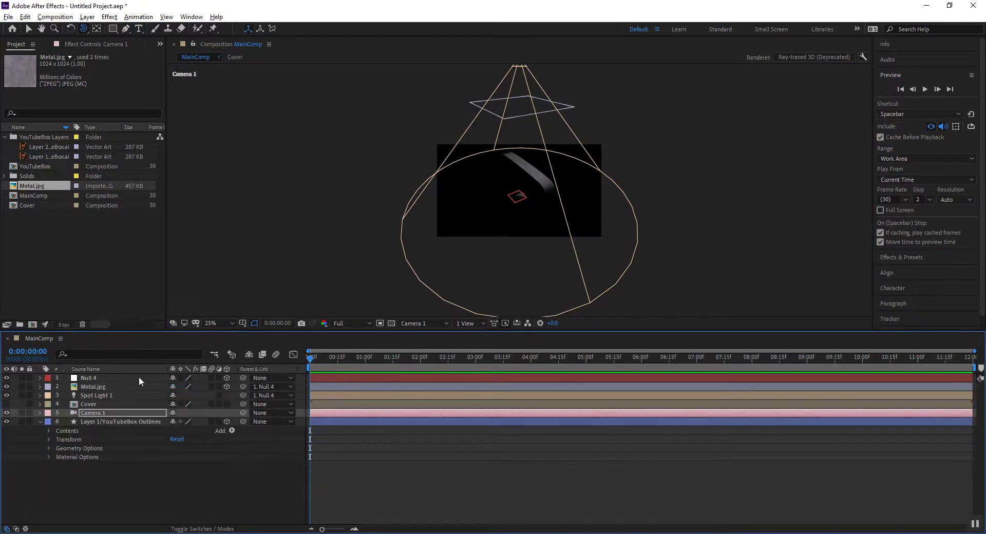
click(104, 378)
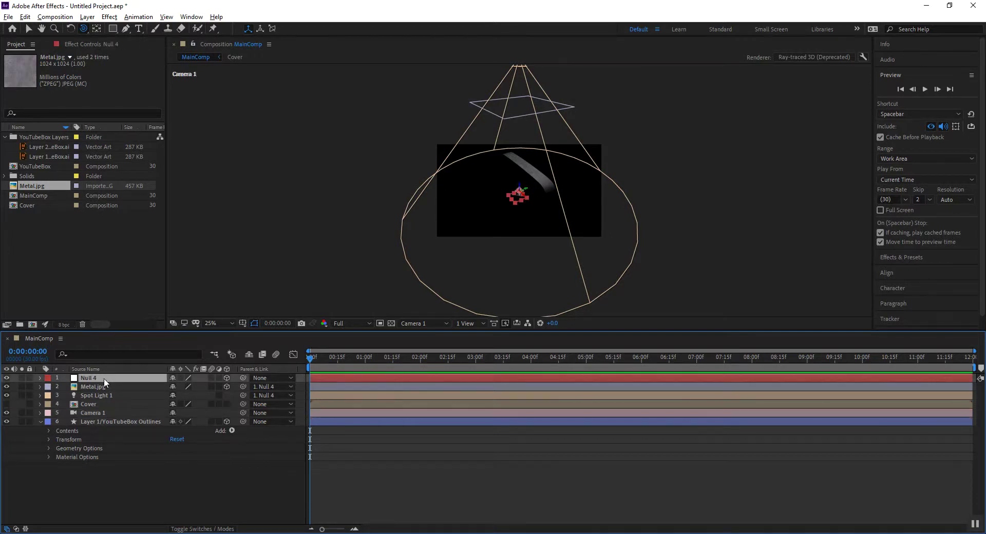
key(r)
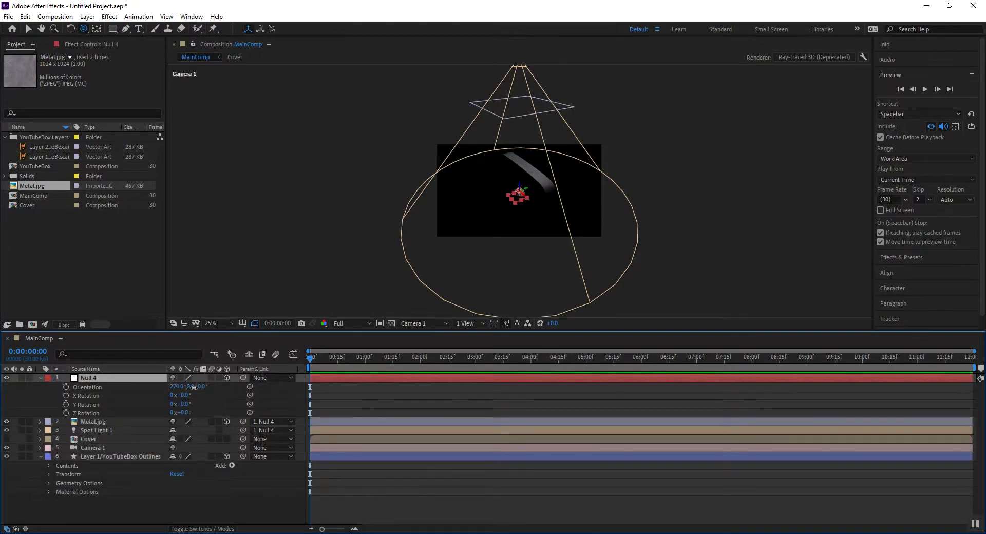
drag(191, 386, 168, 387)
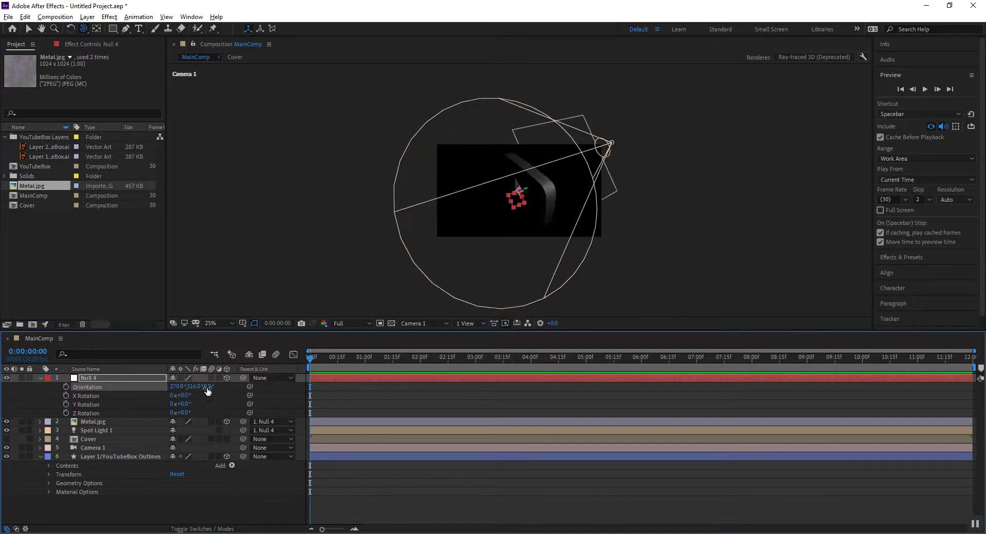
- Swing the spotlight's null to 320° Y orientation, then collapse Null 4 and YouTubeBox Outlines
click(95, 430)
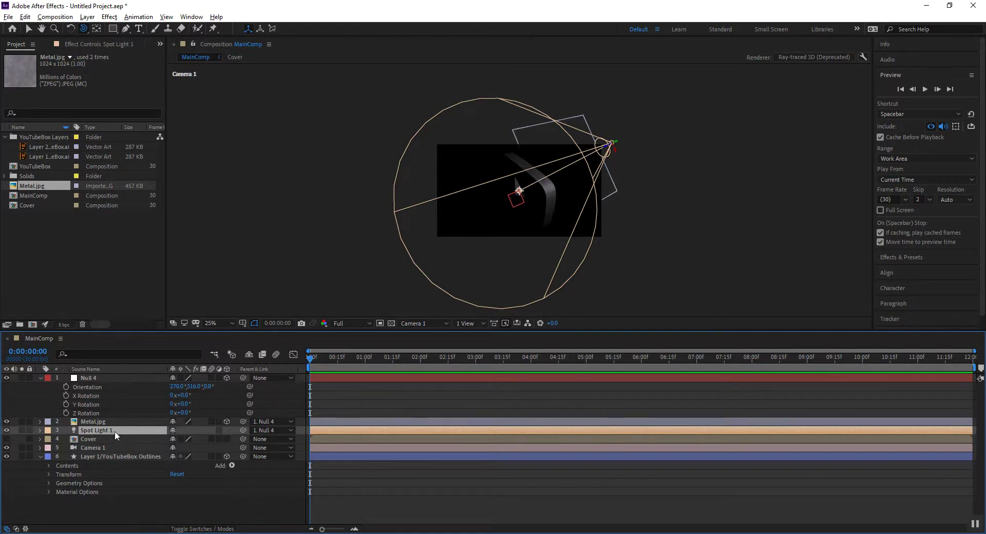
ctrl+click(107, 421)
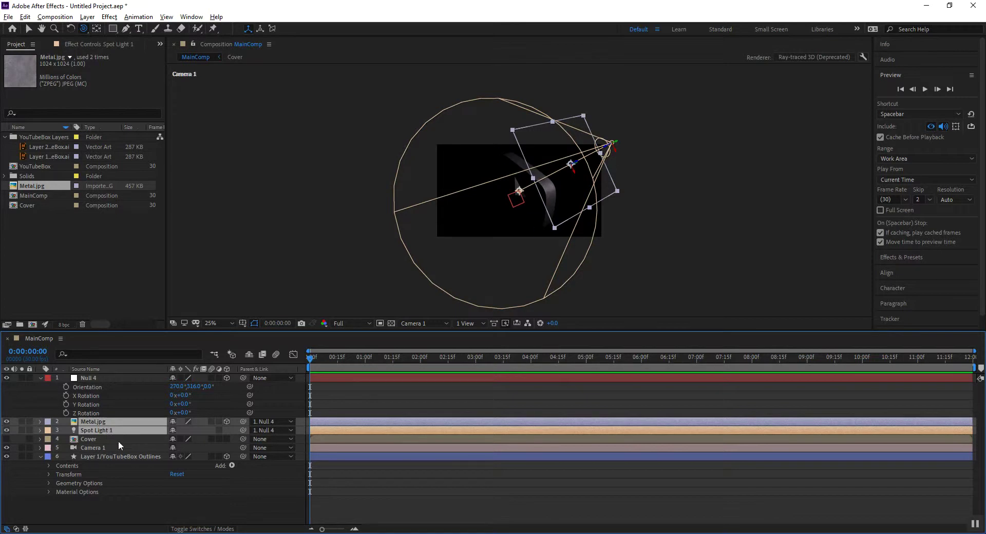
click(99, 430)
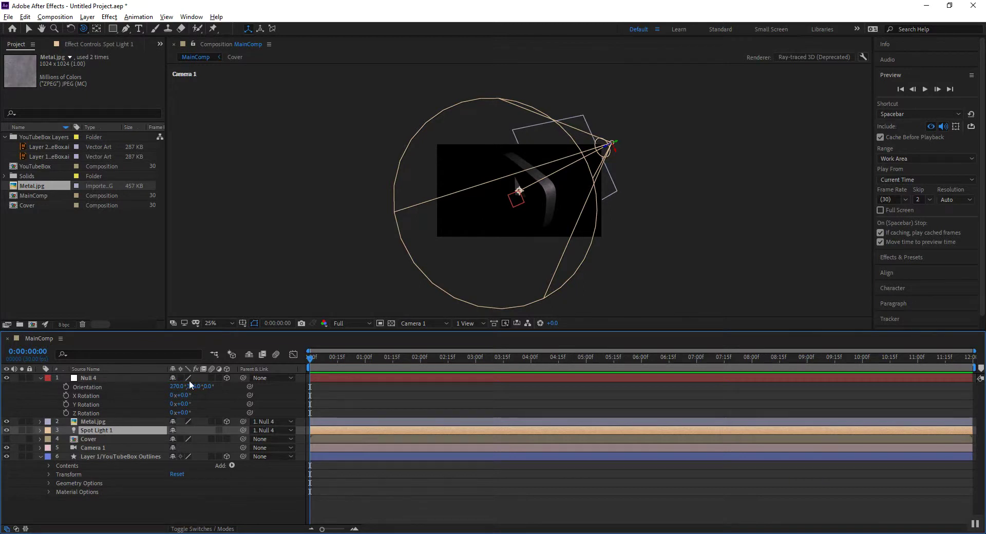
drag(193, 388, 195, 386)
key(period)
key(period)
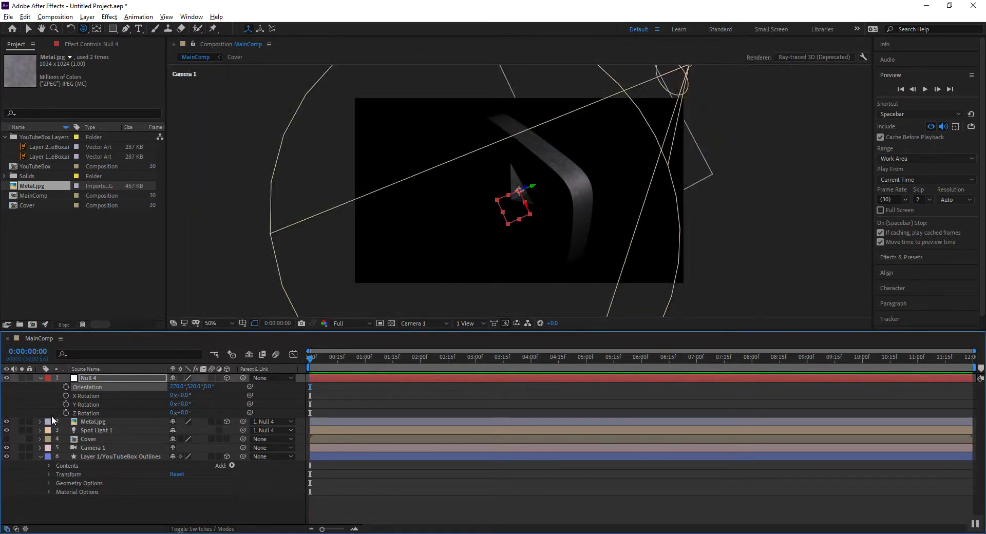
click(40, 378)
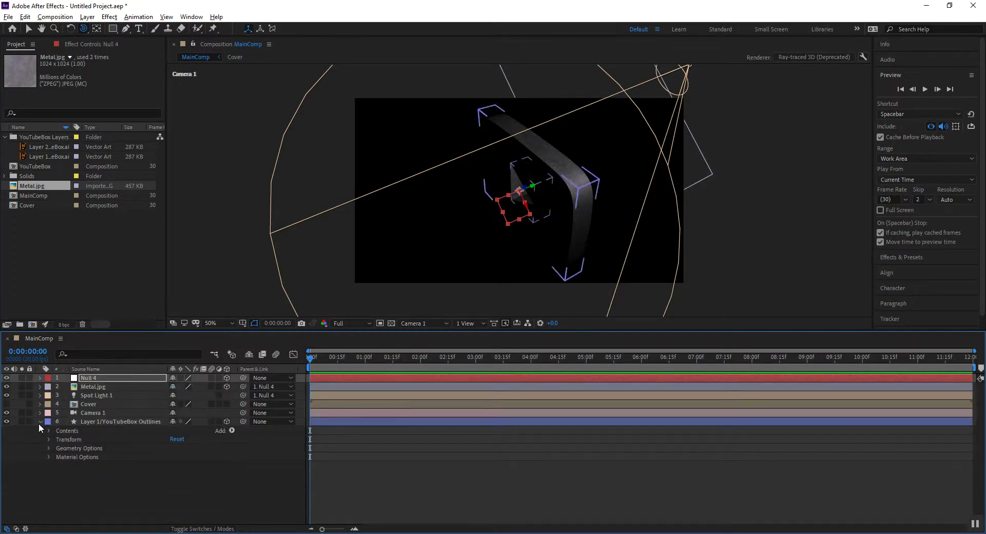
click(40, 421)
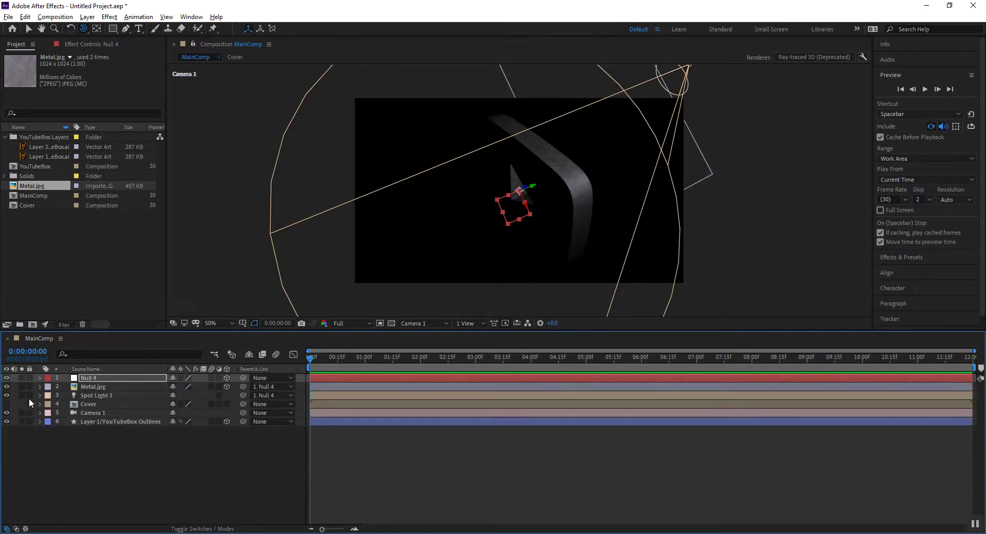
- Drag the Cover layer above Null 4 so it becomes layer 1
click(92, 405)
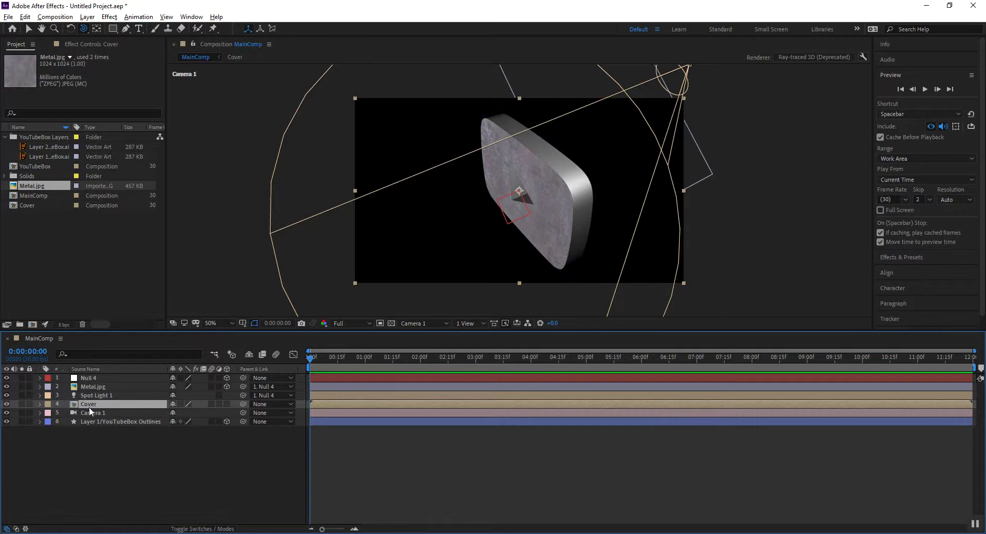
drag(88, 406, 80, 382)
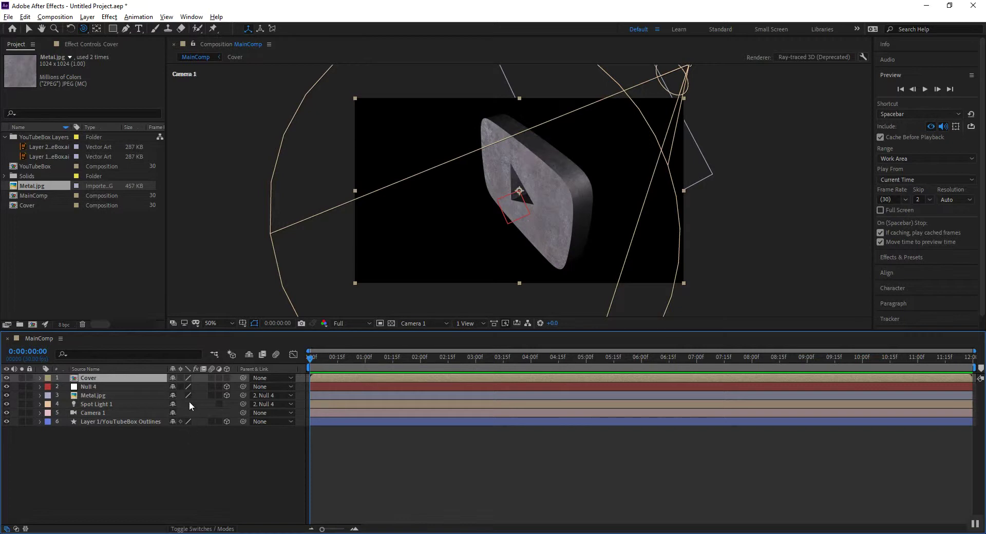
- Enter 0 for Null 4's Y orientation so it reads 270°, 0°, 0°, then collapse it
click(95, 387)
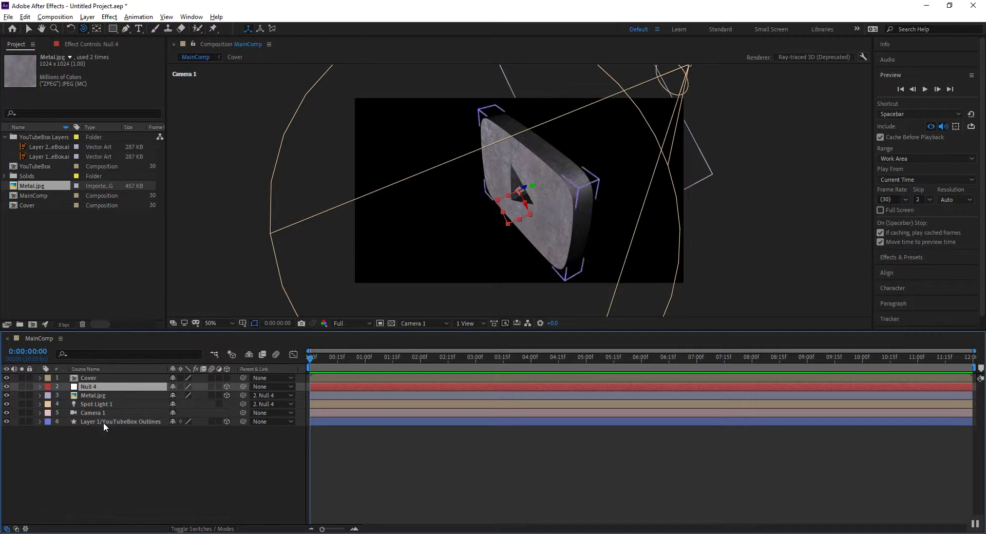
key(r)
drag(201, 402, 198, 395)
click(193, 395)
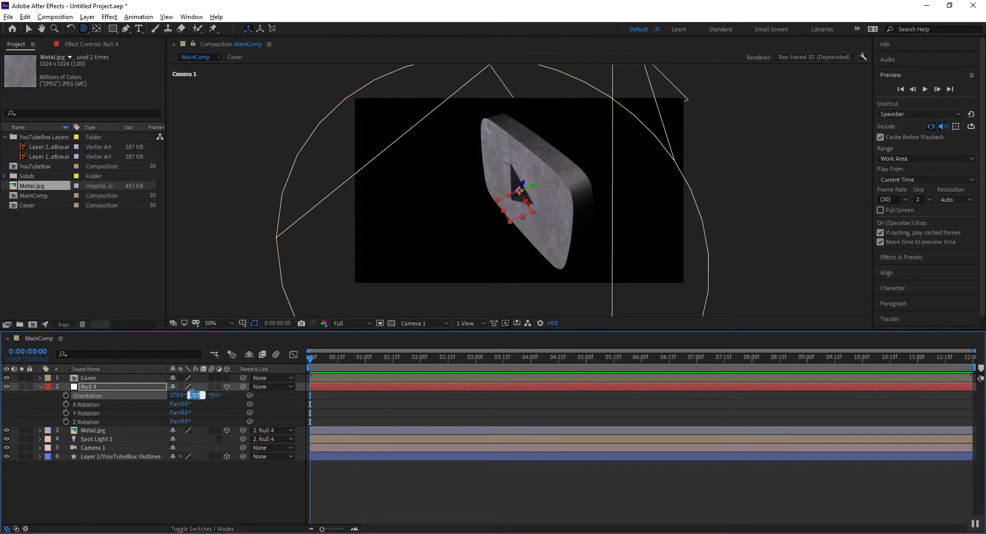
text(0)
key(Return)
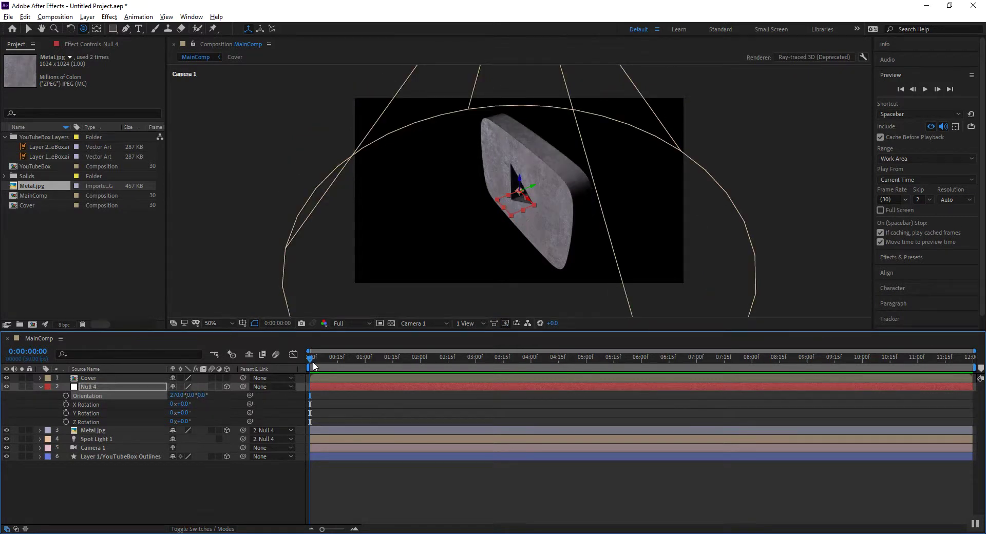
click(41, 386)
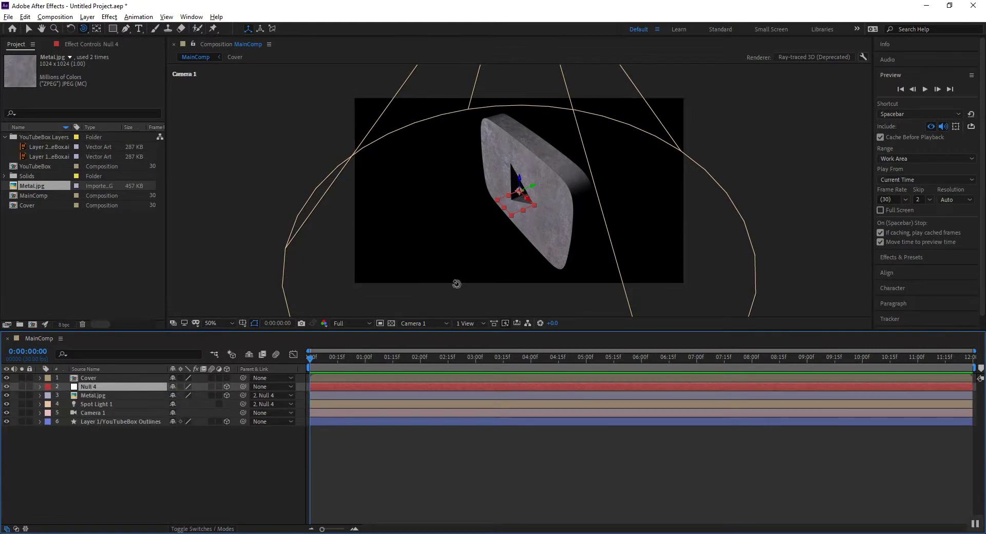
key(grave)
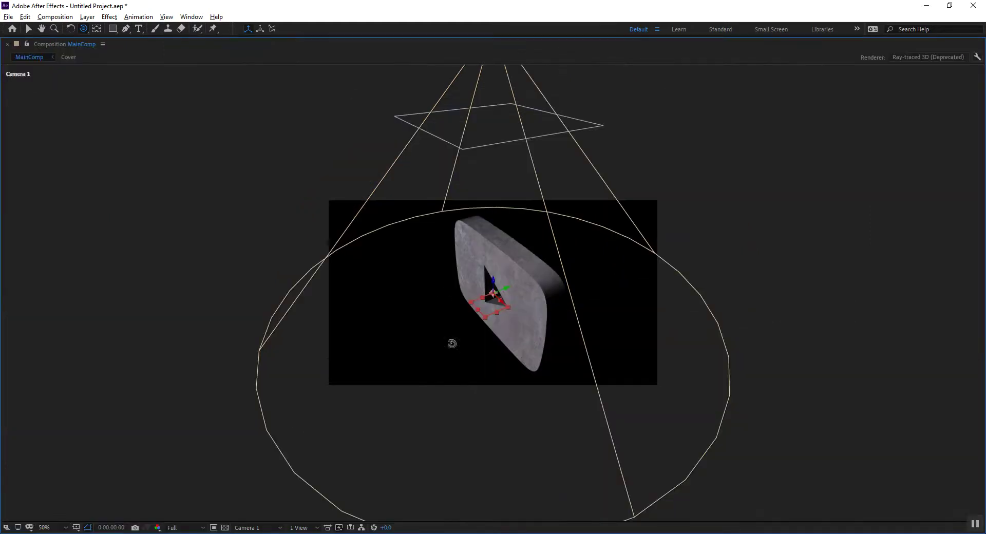
scroll(450, 368, up, 4)
scroll(450, 367, down, 2)
scroll(450, 367, up, 1)
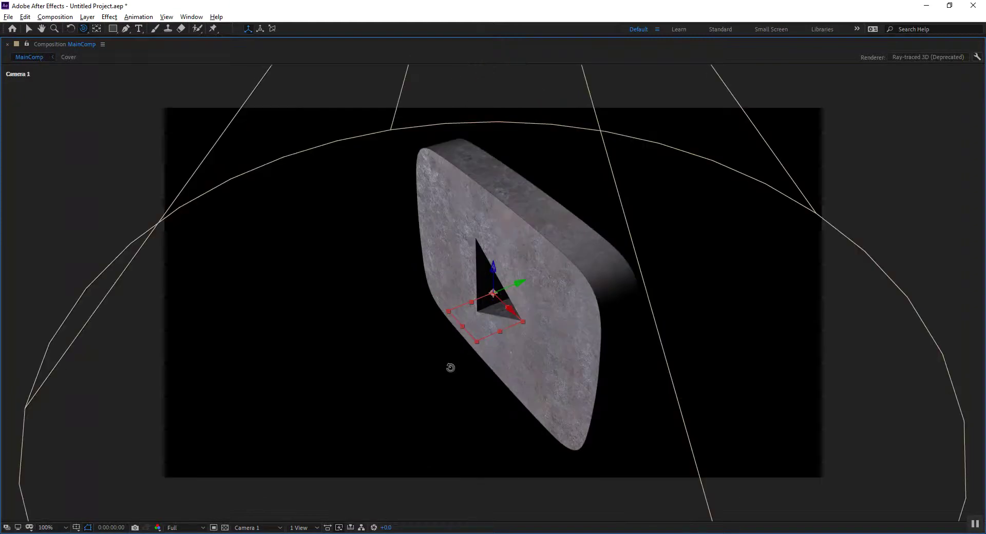
key(space)
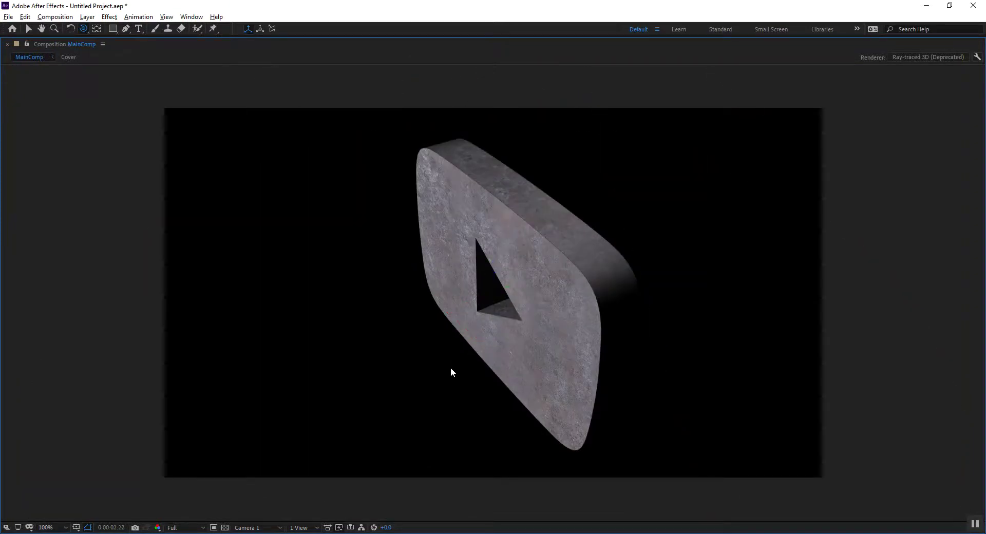
key(space)
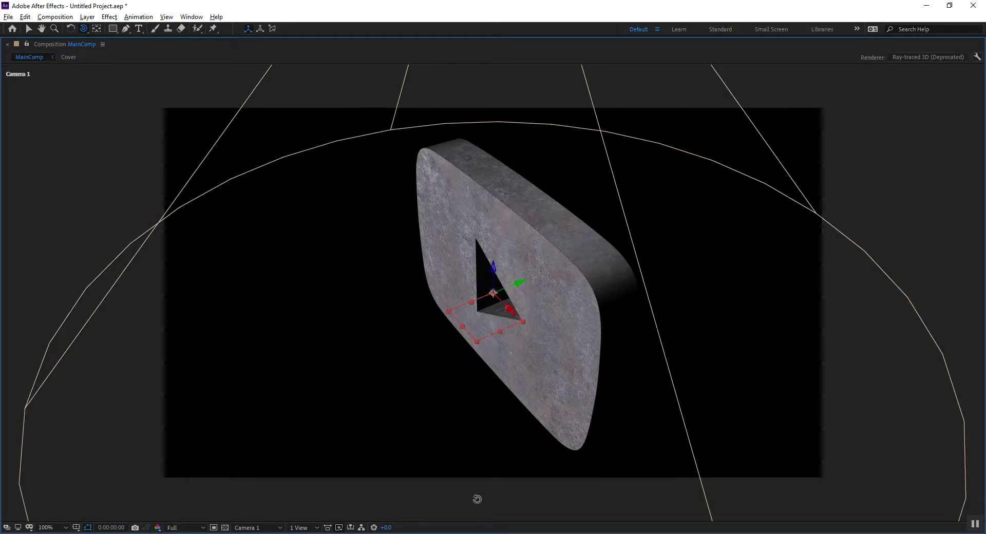
key(space)
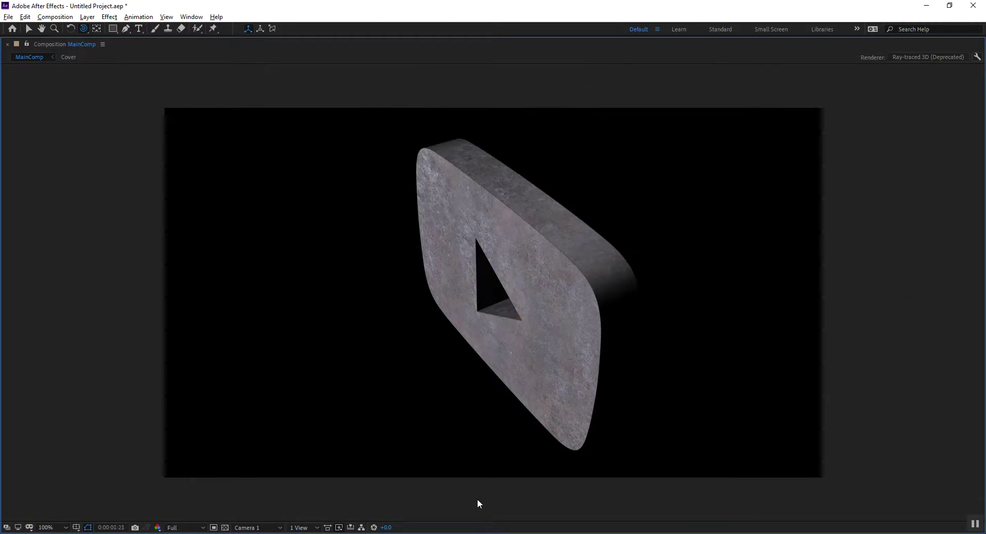
key(grave)
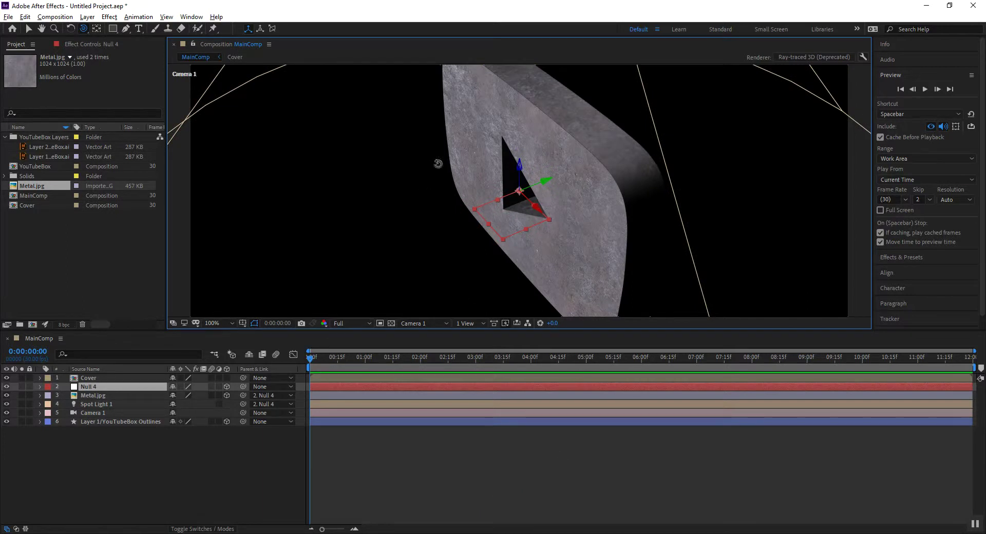
- Keyframe Camera 1's Position at 0s, then orbit it to face the logo front at 4s
click(259, 365)
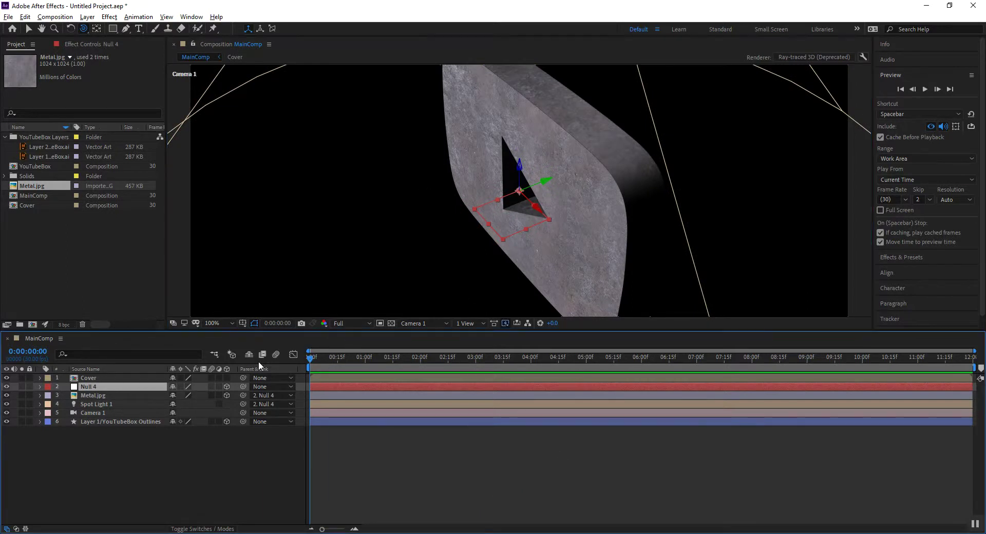
click(91, 413)
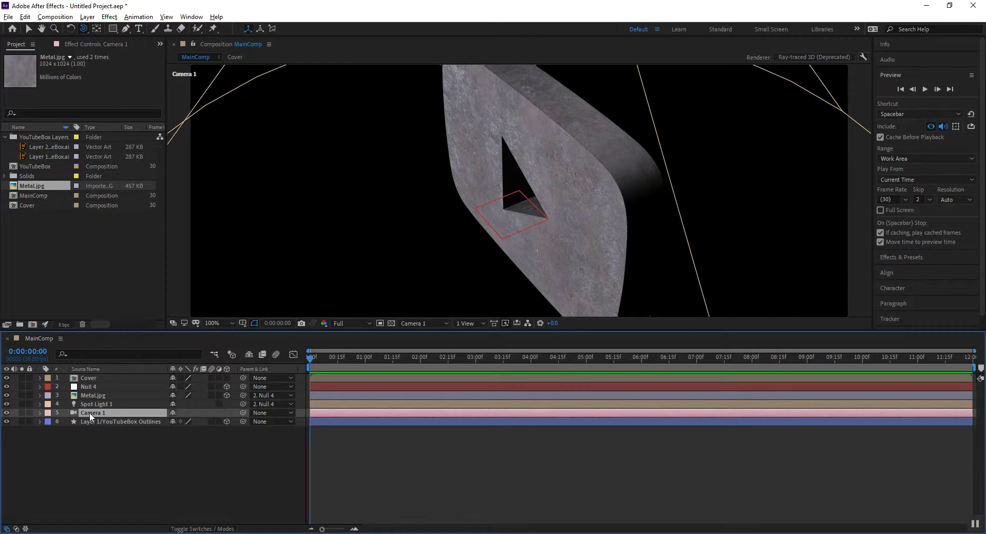
key(p)
click(65, 420)
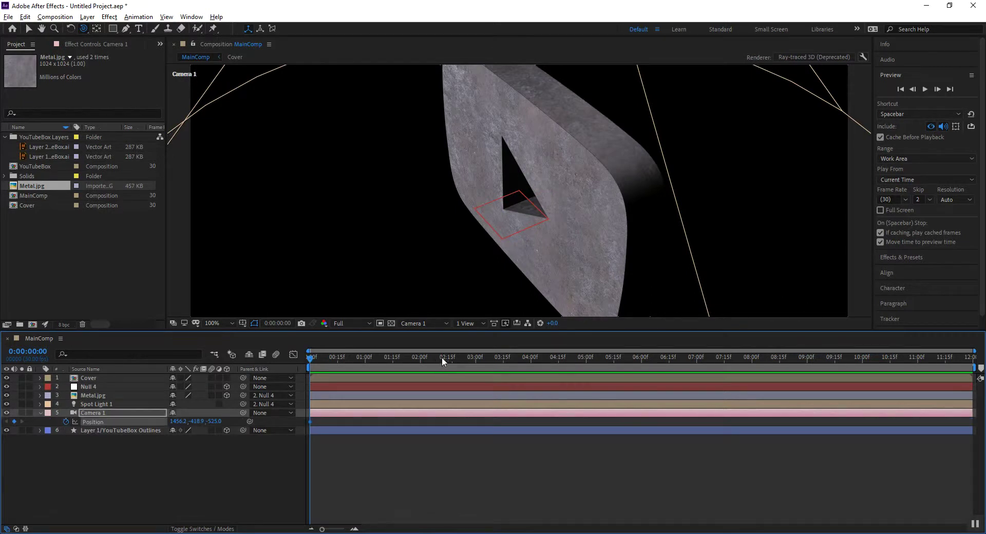
drag(441, 356, 531, 364)
drag(447, 272, 554, 236)
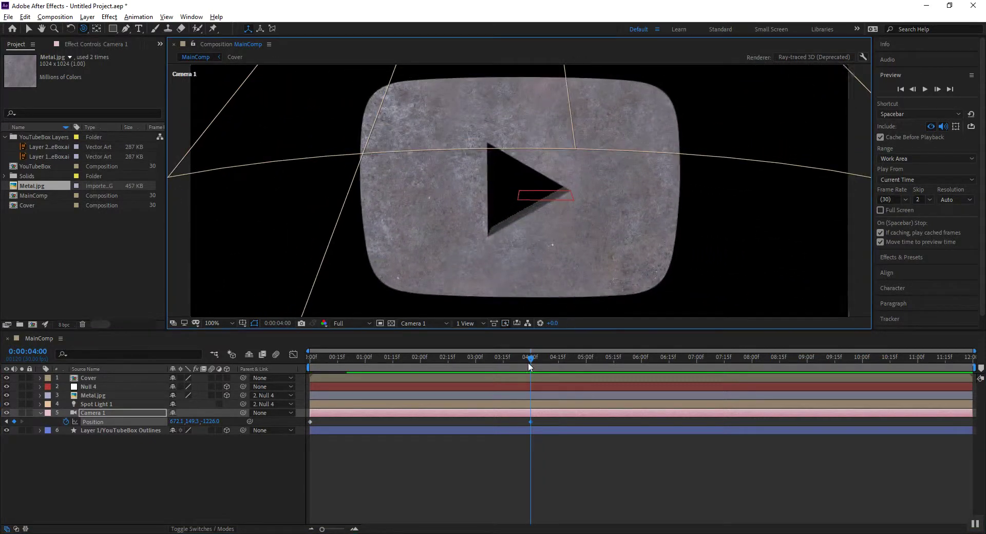
key(Home)
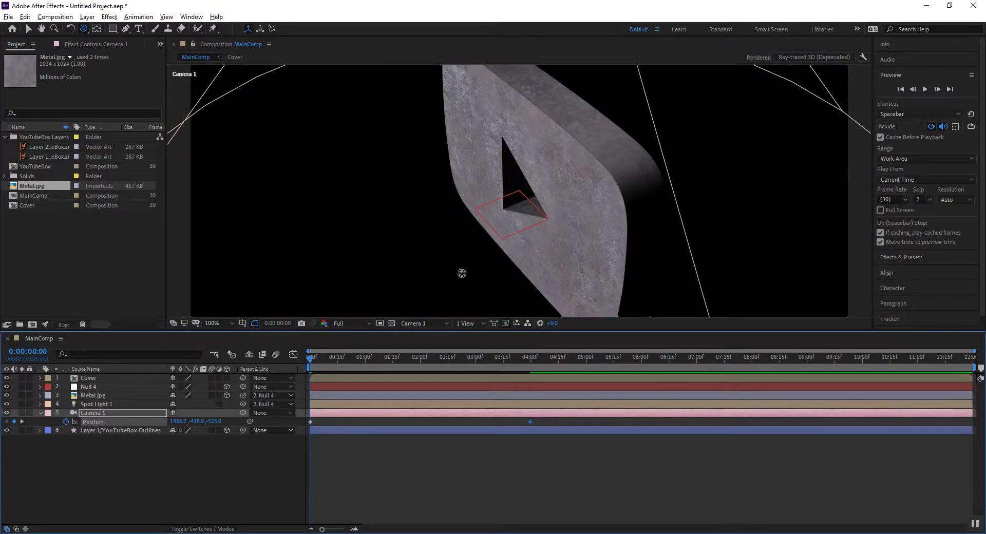
key(space)
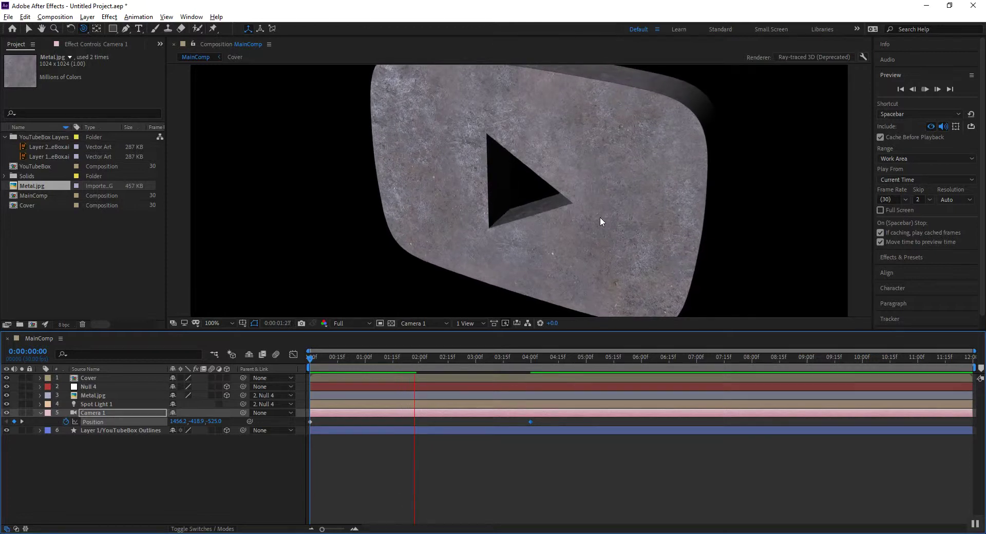
- Maximize the Composition panel to watch the camera orbit preview full-window
key(grave)
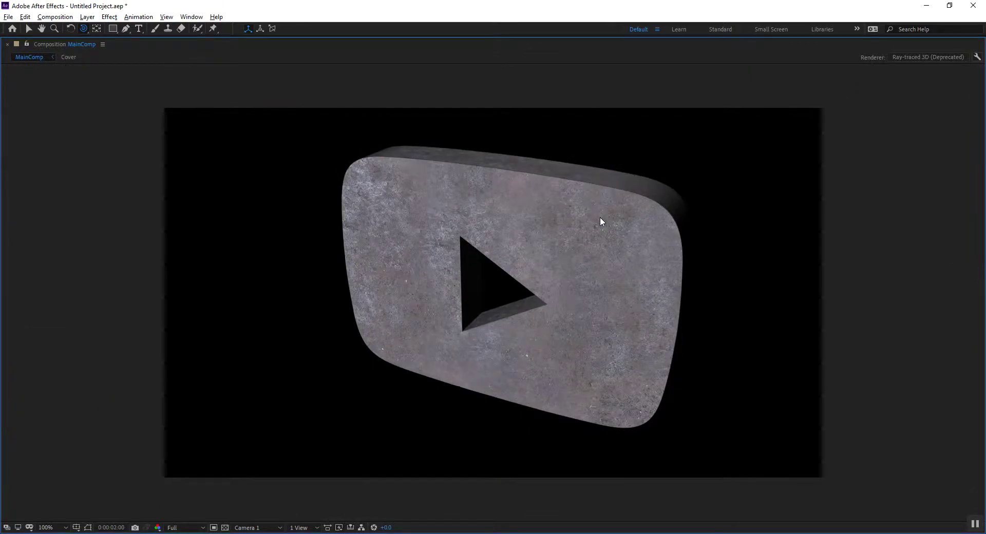